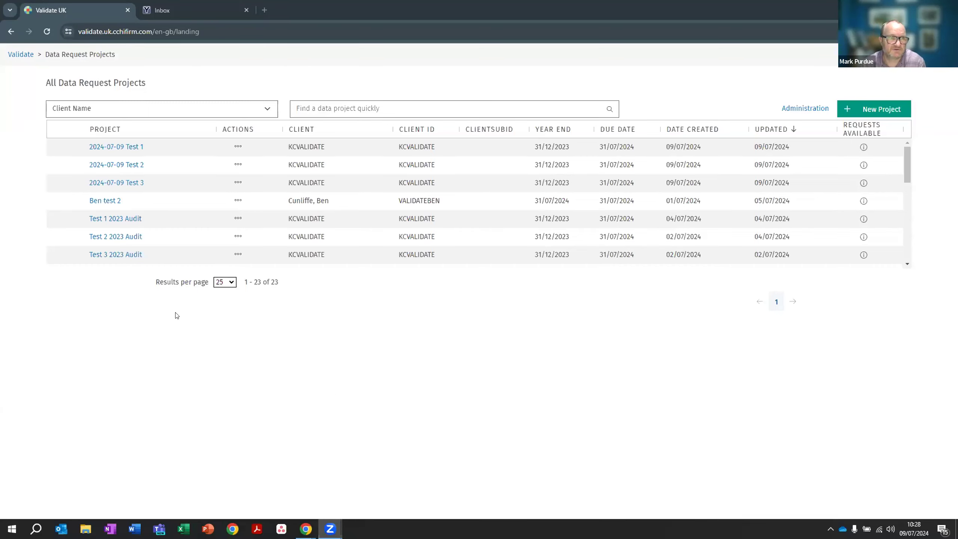
- Start a new data request in the project 2024-07-09 Test 1 and enter the client approver's email address
click(118, 147)
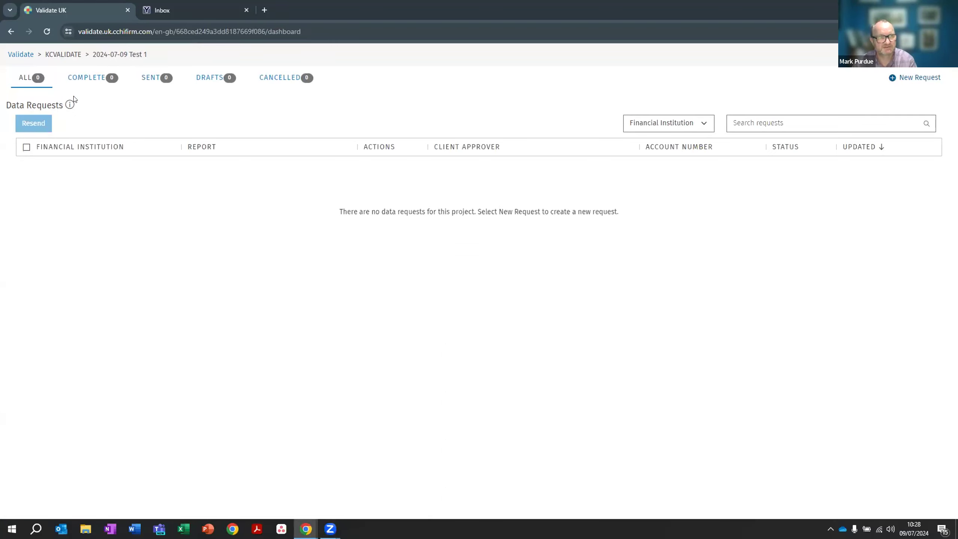
click(921, 78)
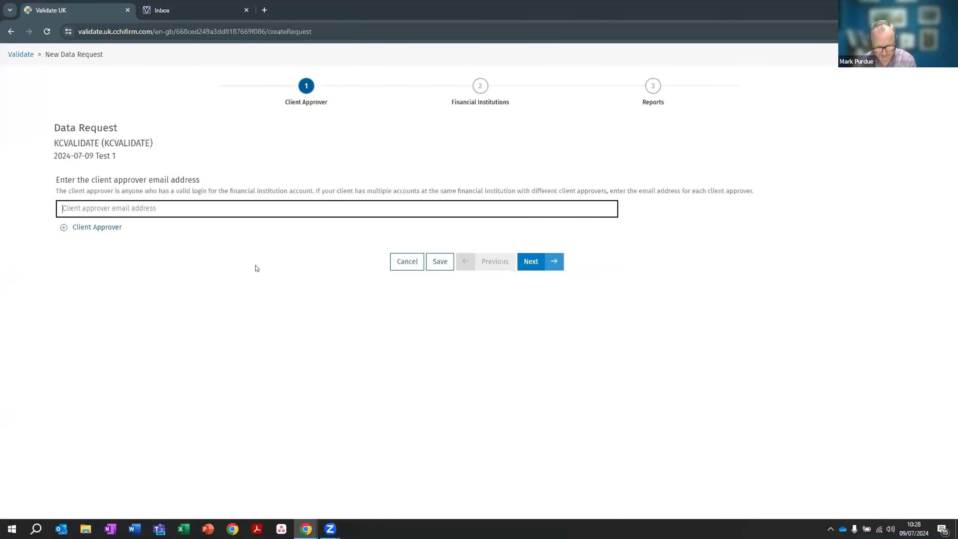
click(211, 211)
key(ctrl+v)
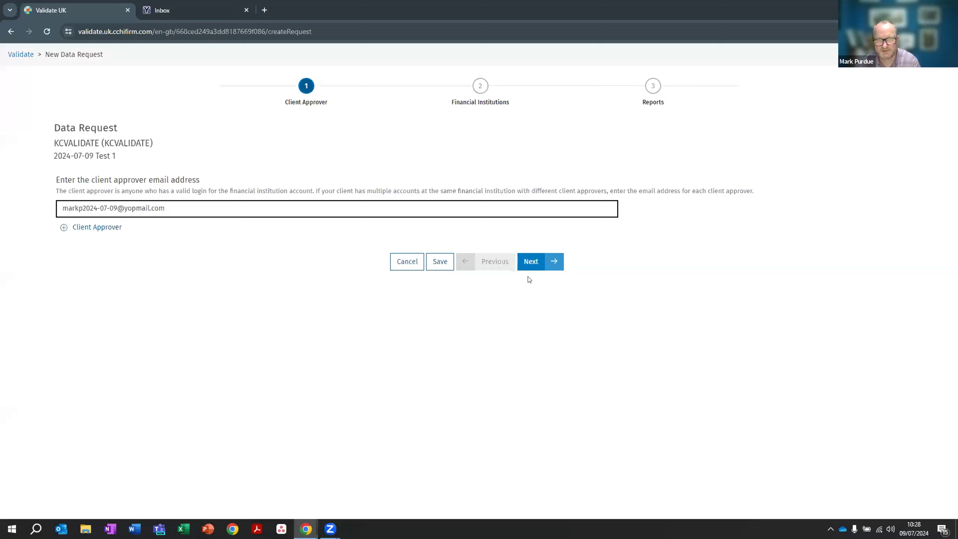
click(532, 261)
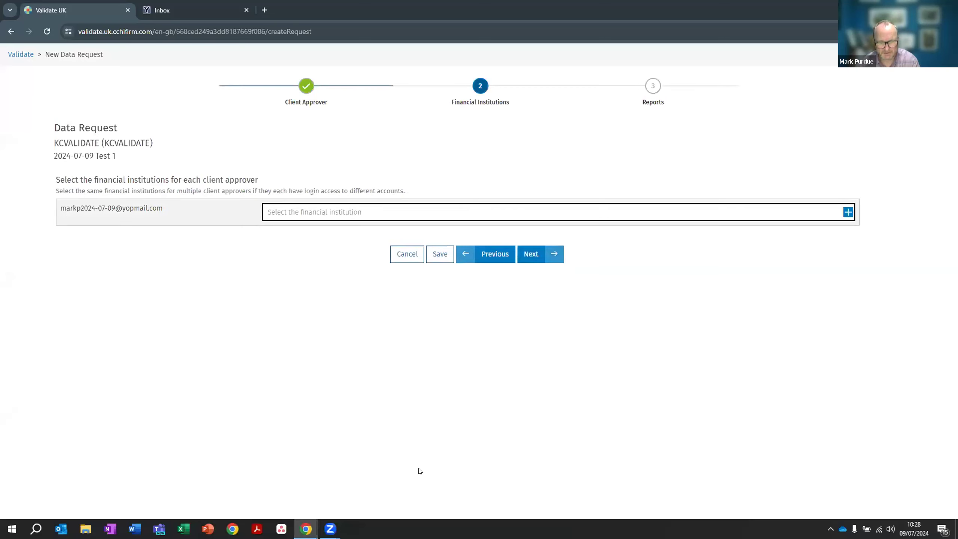
- Browse the list of financial institutions available for the client approver
click(848, 212)
scroll(702, 265, down, 10)
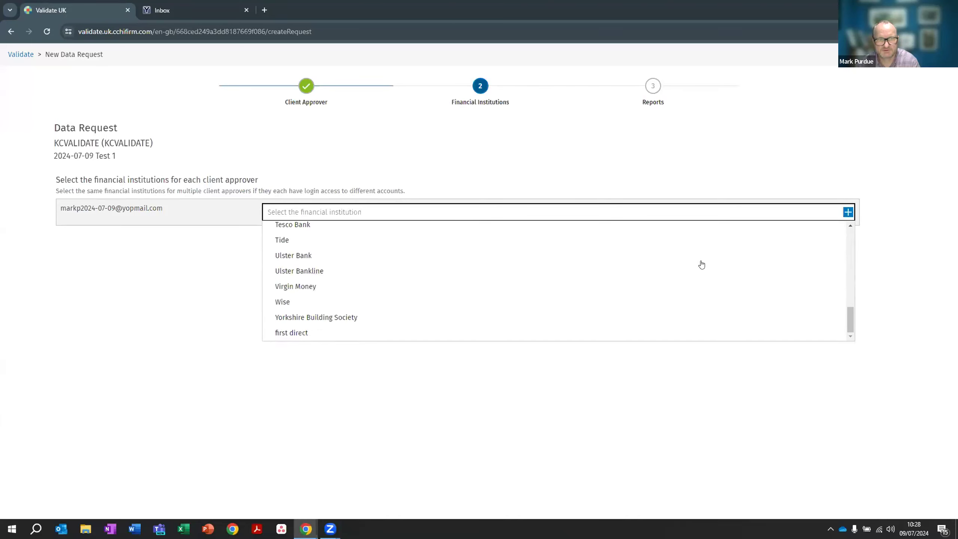
scroll(701, 268, up, 8)
scroll(701, 269, up, 3)
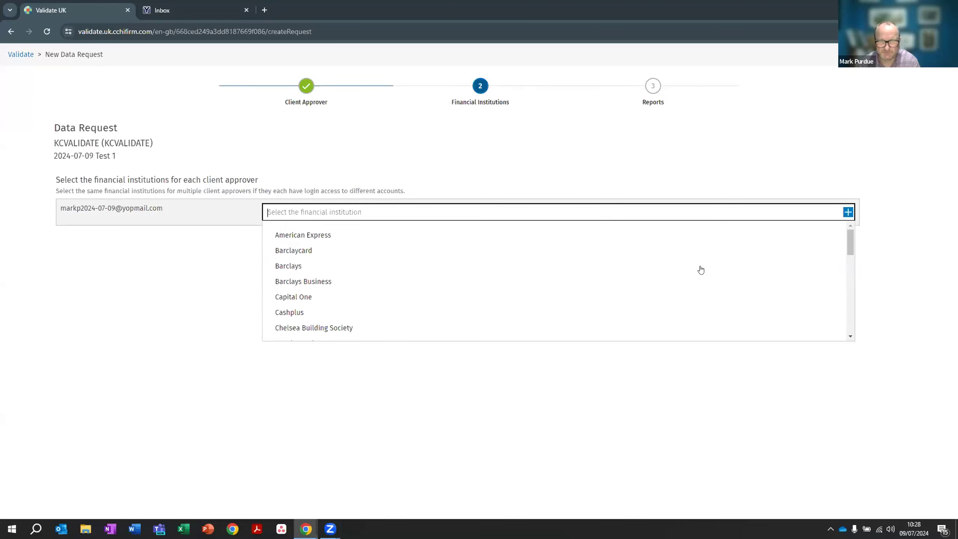
scroll(701, 270, down, 5)
scroll(701, 270, up, 4)
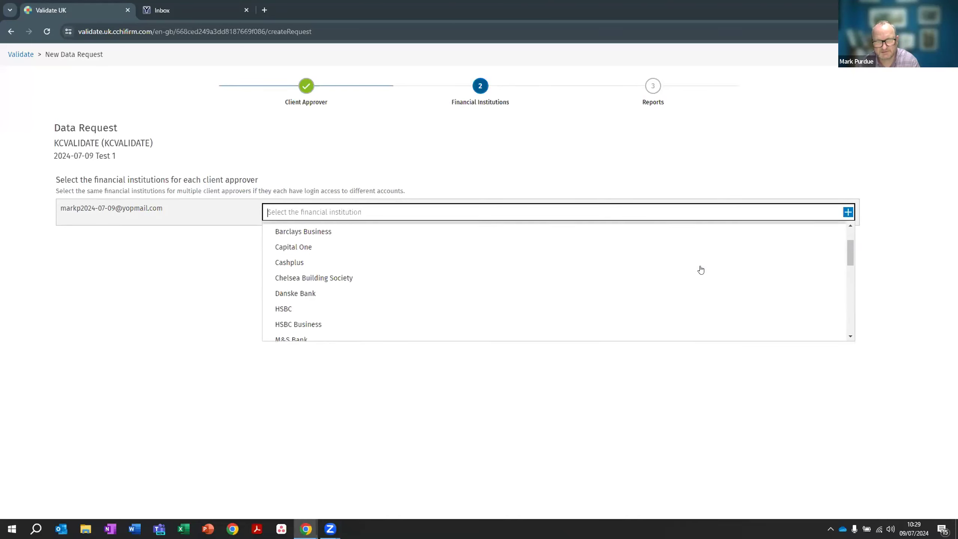
scroll(701, 270, up, 2)
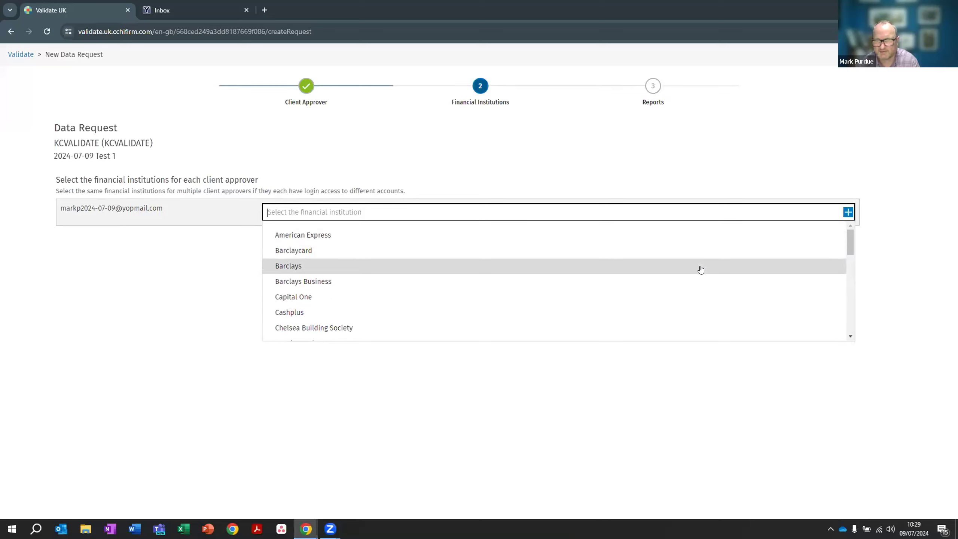
scroll(701, 269, down, 10)
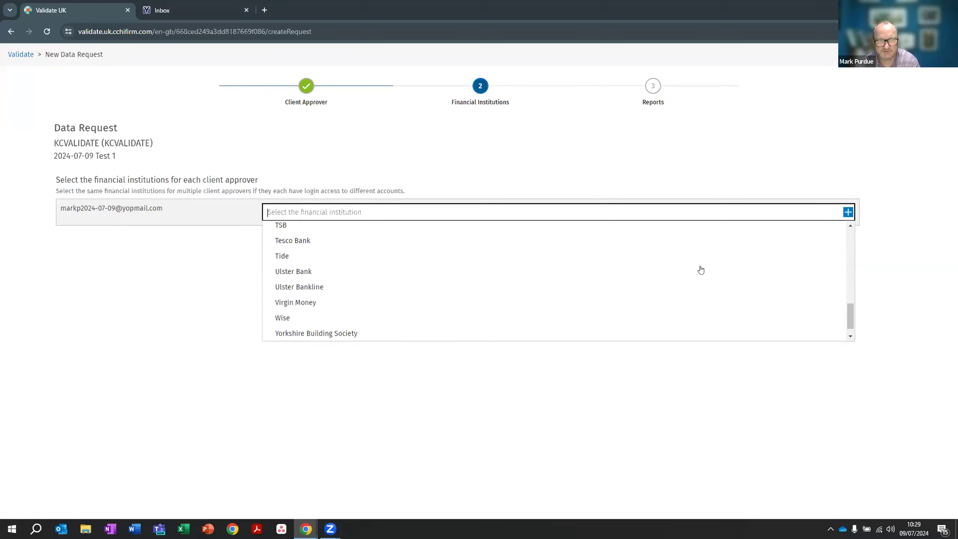
scroll(701, 270, up, 1)
scroll(679, 257, up, 5)
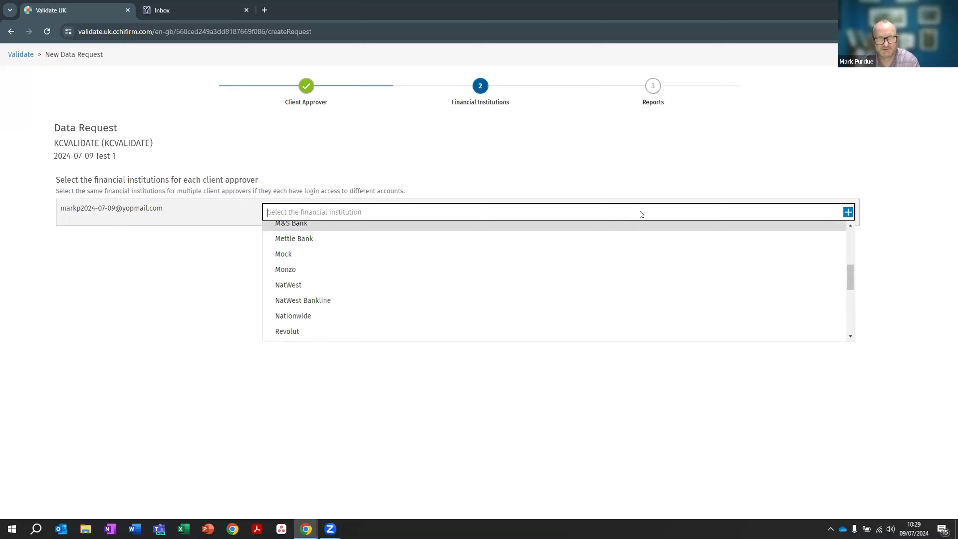
- Assign Mock as the client approver's financial institution and proceed to the reports stage
text(mock)
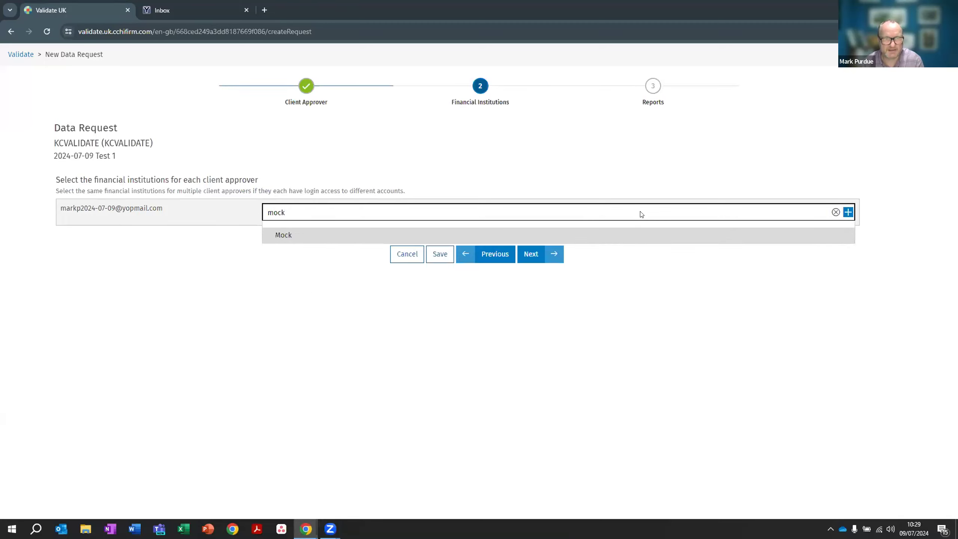
click(277, 236)
click(535, 260)
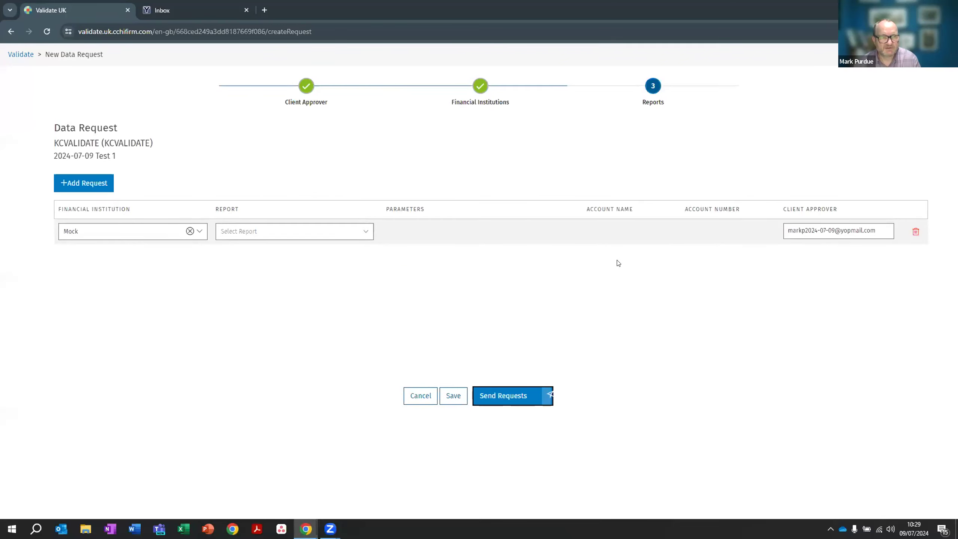
- Set the Mock request's report to Balance for all accounts with the date 31/12/2023
click(364, 231)
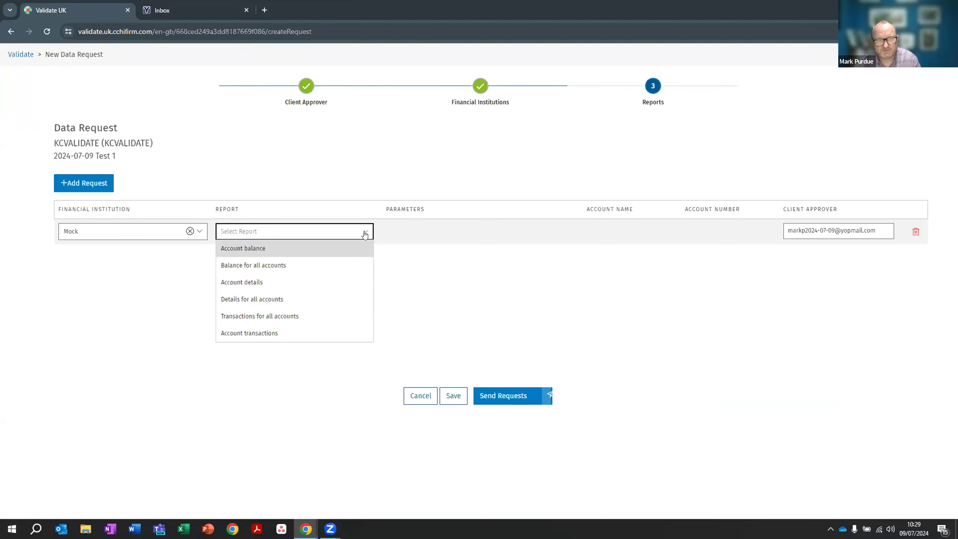
click(268, 266)
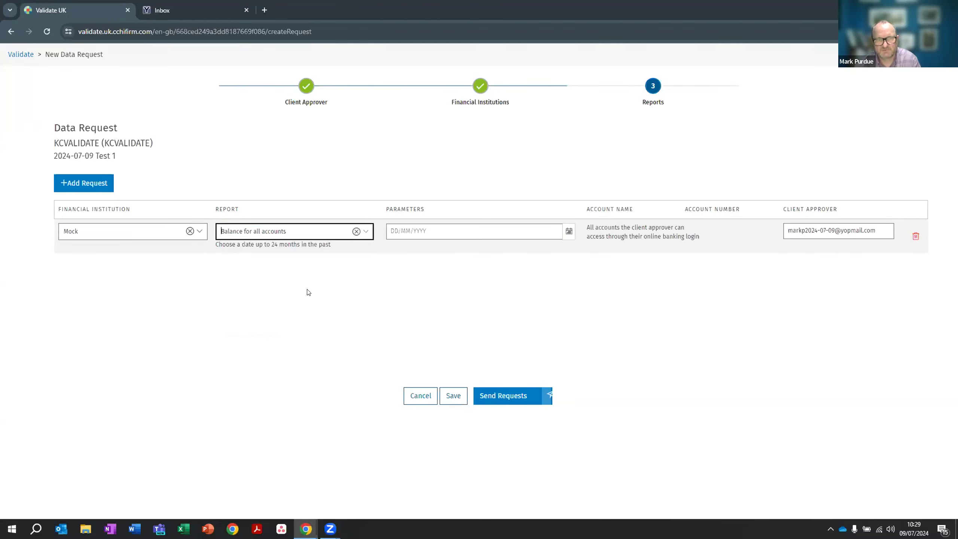
click(388, 230)
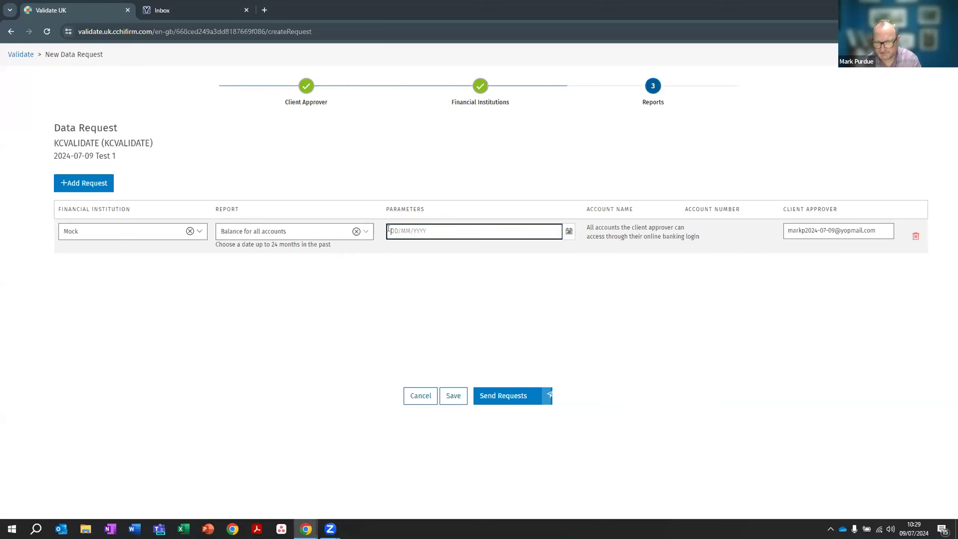
text(31/12/)
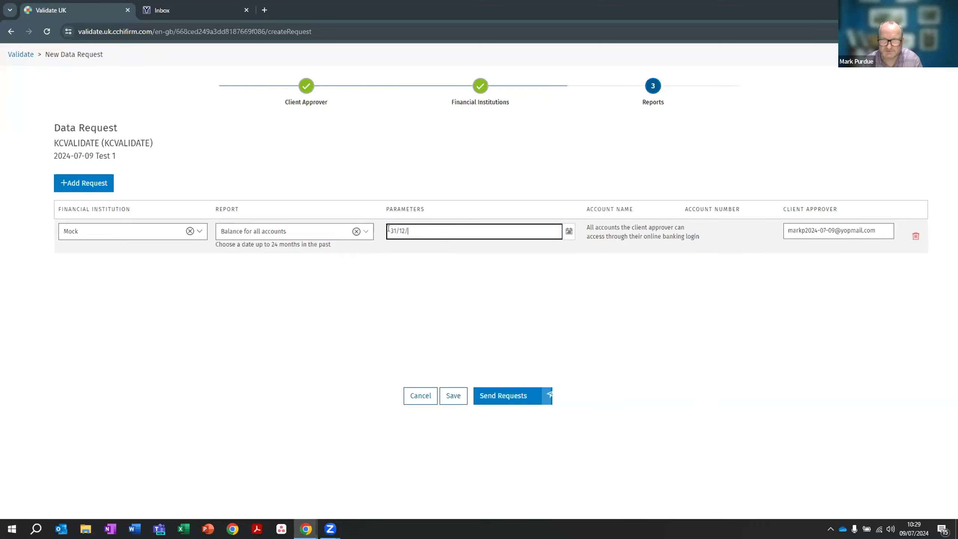
text(2023)
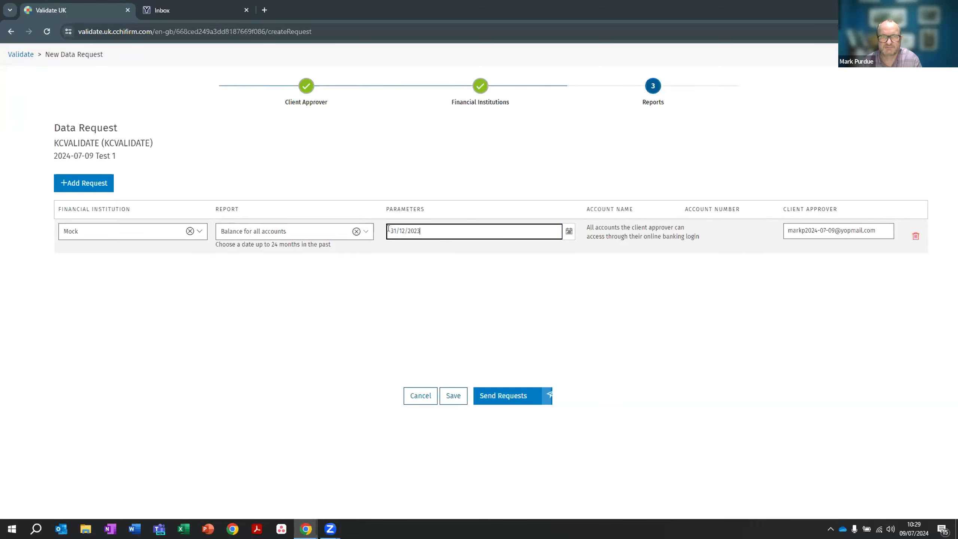
- Add two more Mock requests and fill in the client approver's email address on both
click(102, 187)
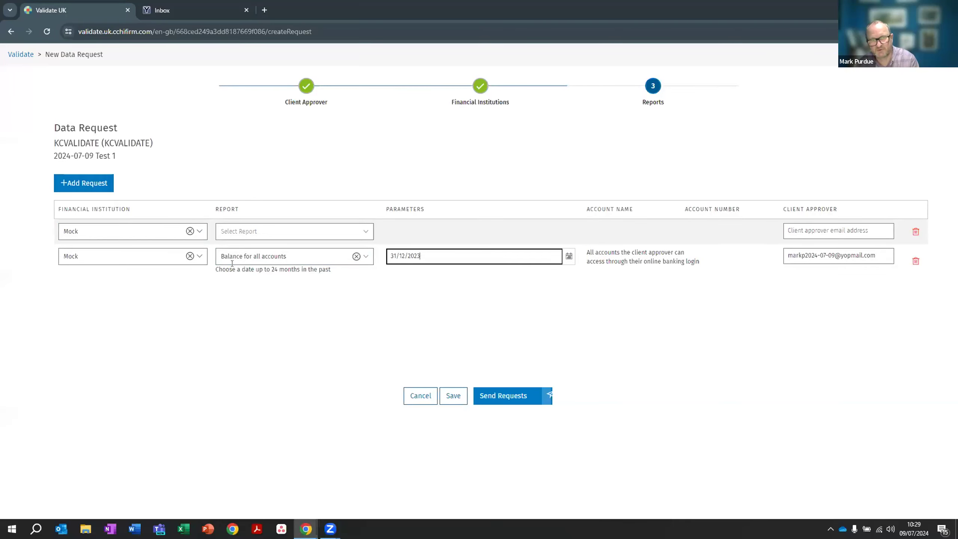
click(94, 183)
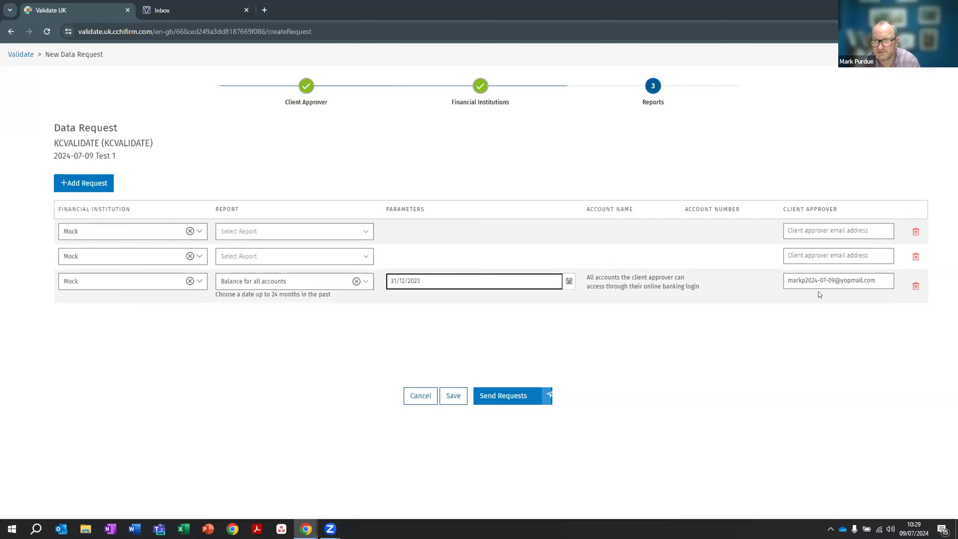
click(812, 255)
key(ctrl+v)
click(811, 231)
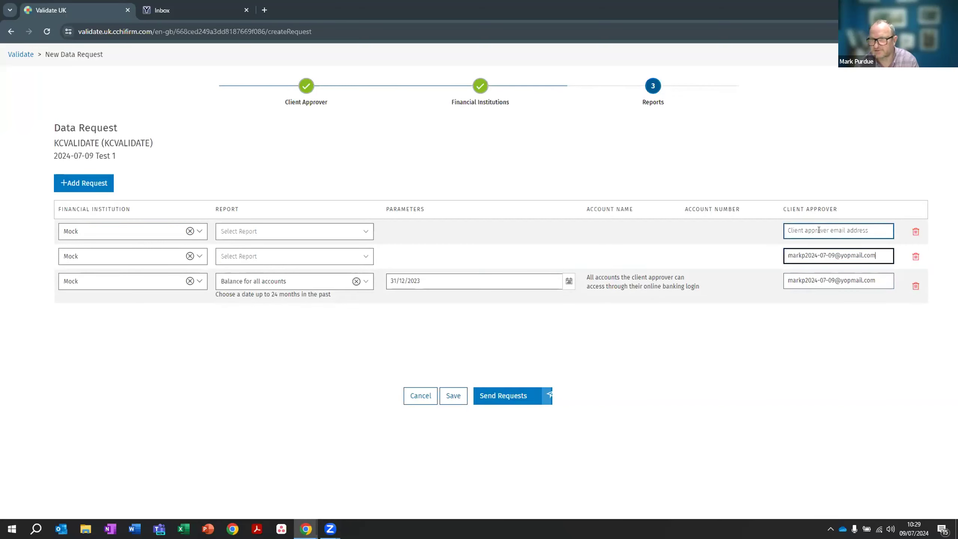
key(ctrl+v)
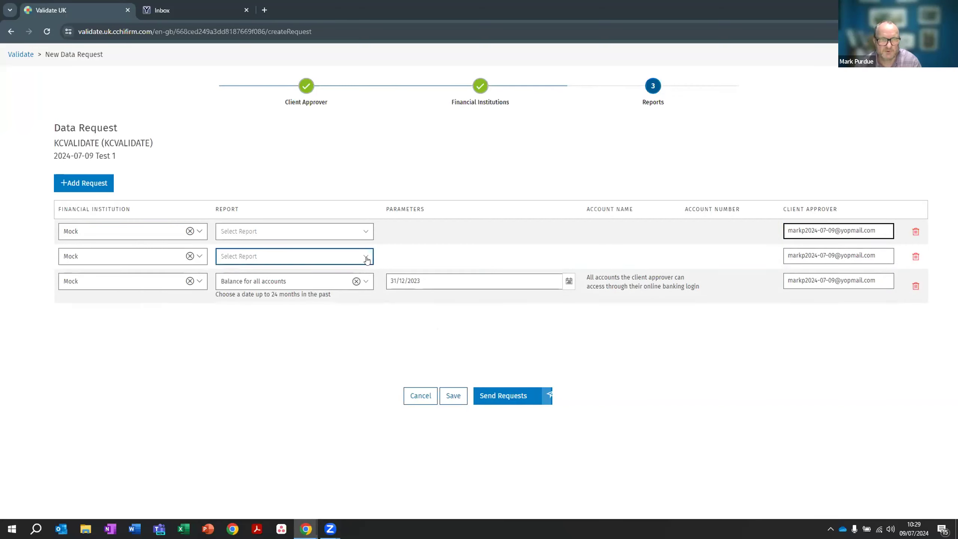
- Choose Details for all accounts as the first row's report and Transactions for all accounts for the second row
click(365, 231)
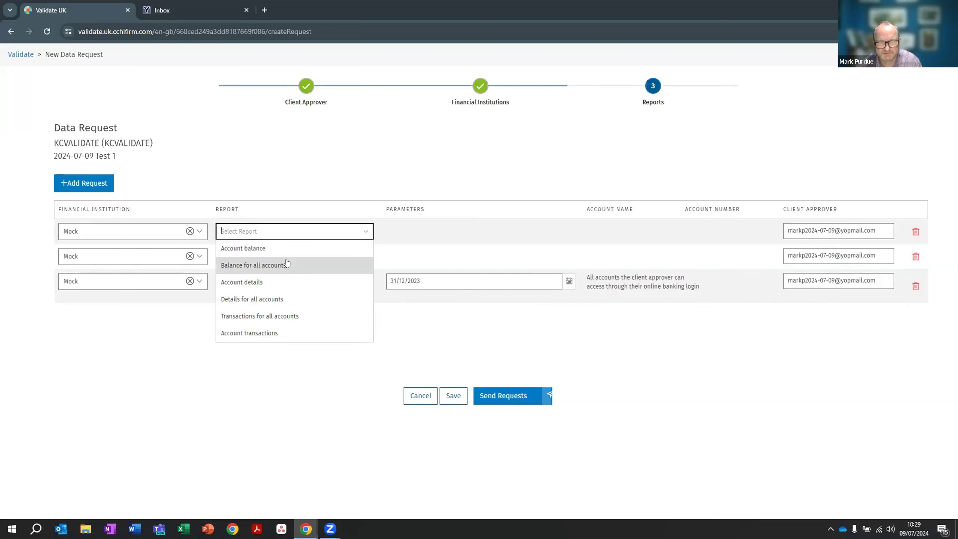
click(269, 299)
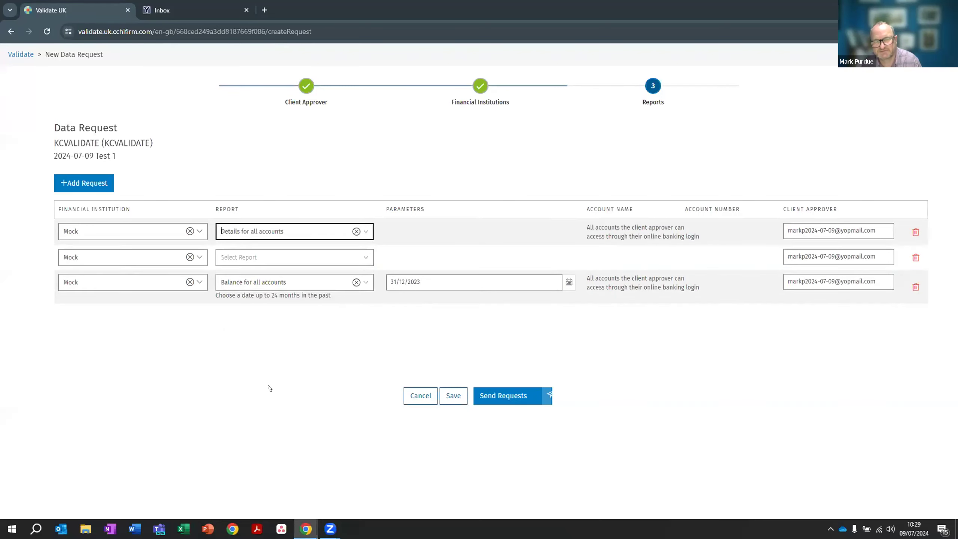
click(354, 257)
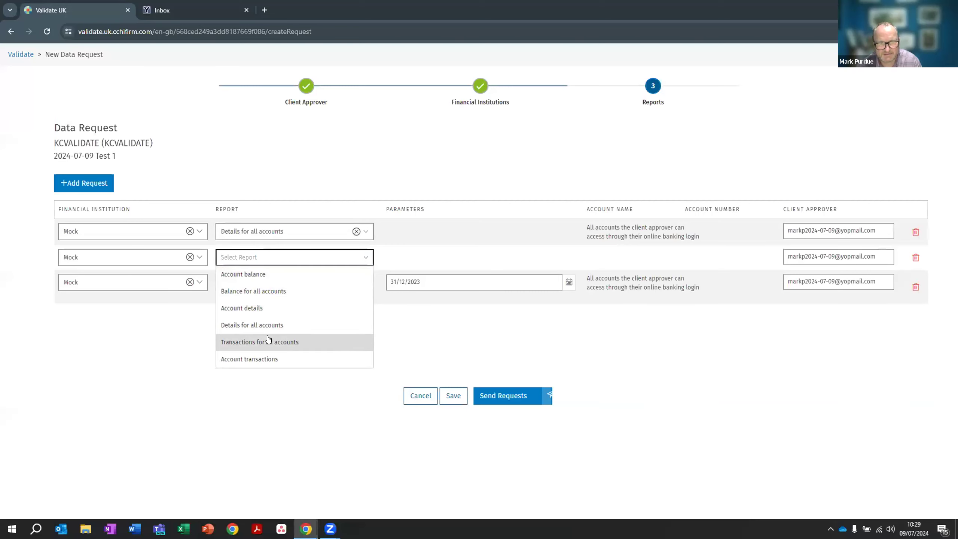
click(280, 342)
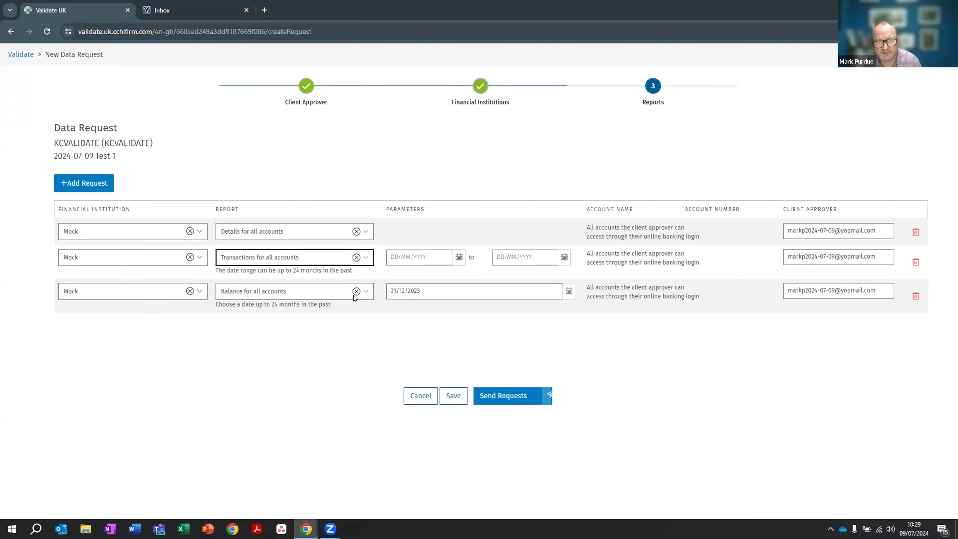
click(363, 231)
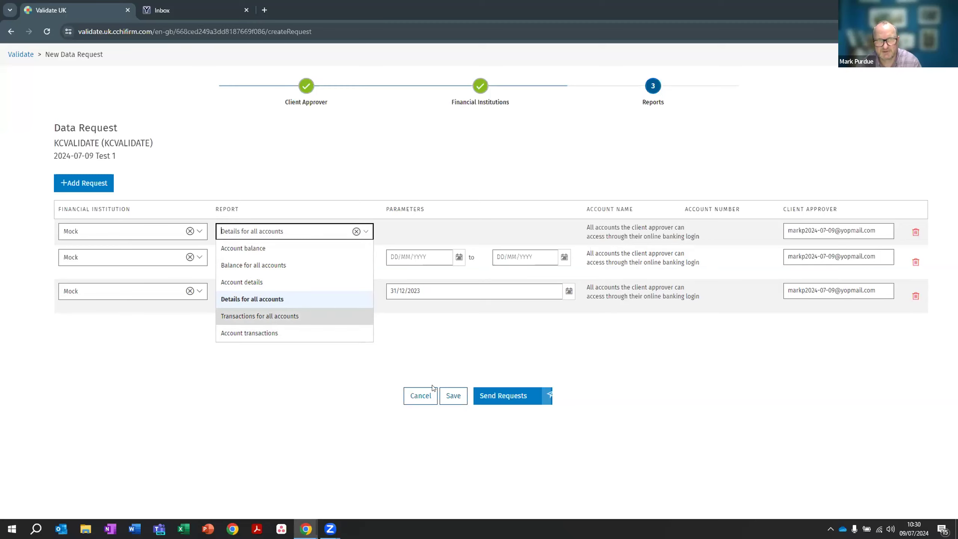
click(458, 351)
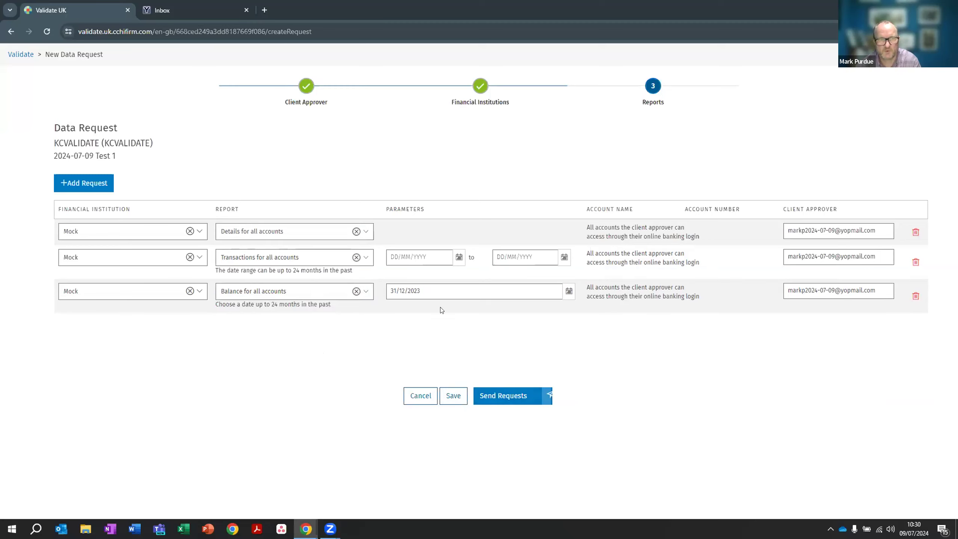
- Set the transactions report's date range to 01/12/2023 to 31/12/2023 and send the requests
click(403, 259)
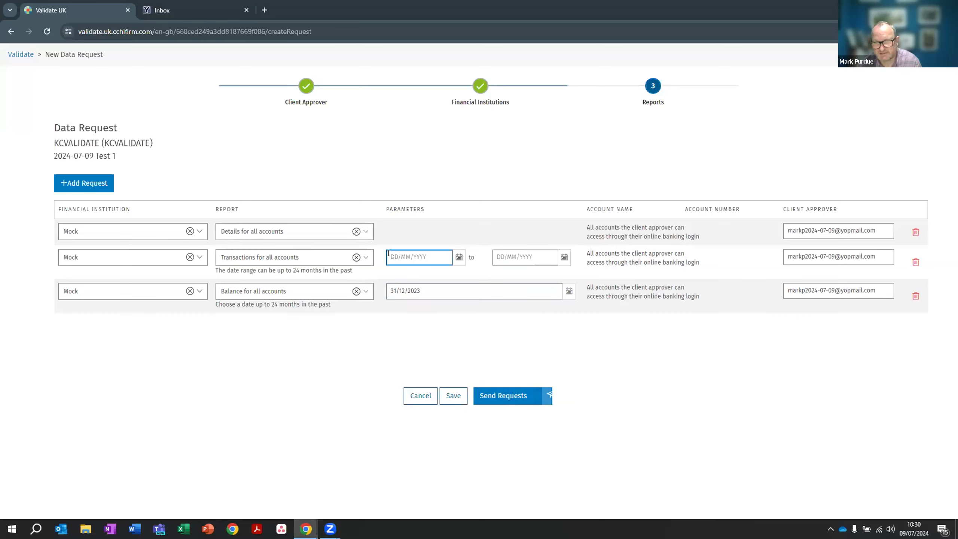
click(446, 290)
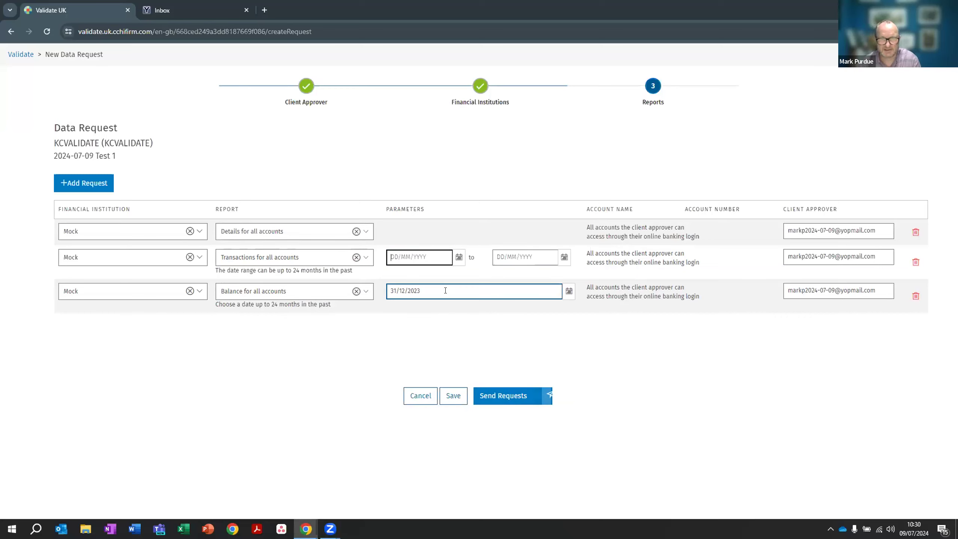
text(01/12)
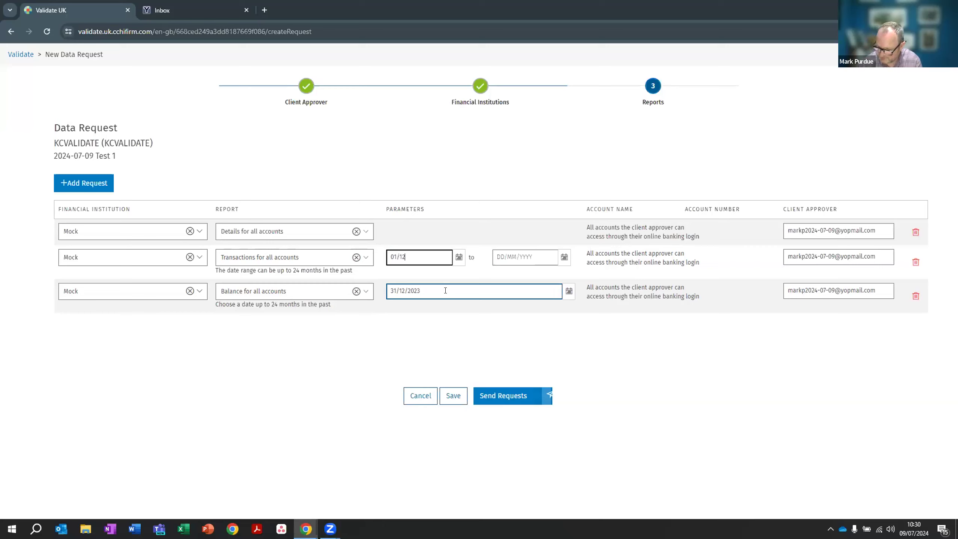
text(/2023)
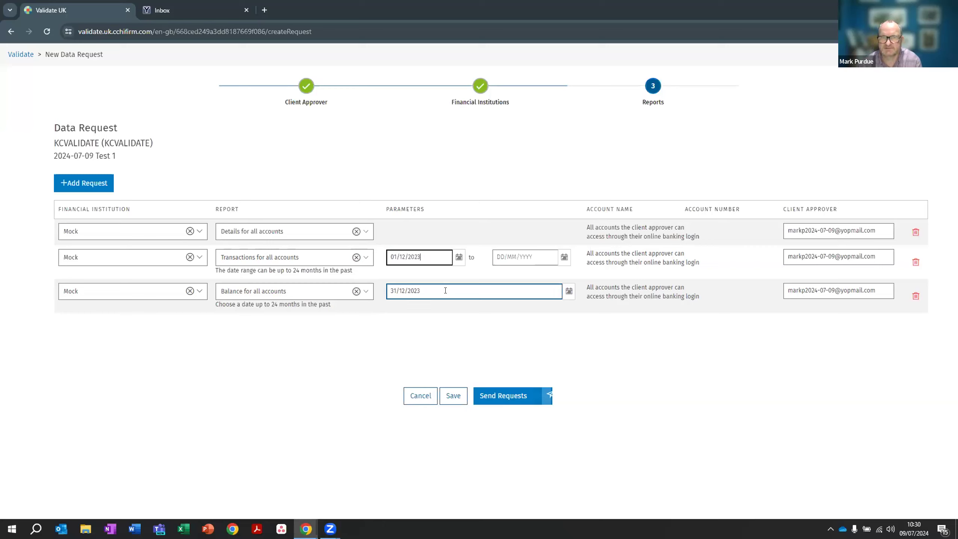
click(495, 257)
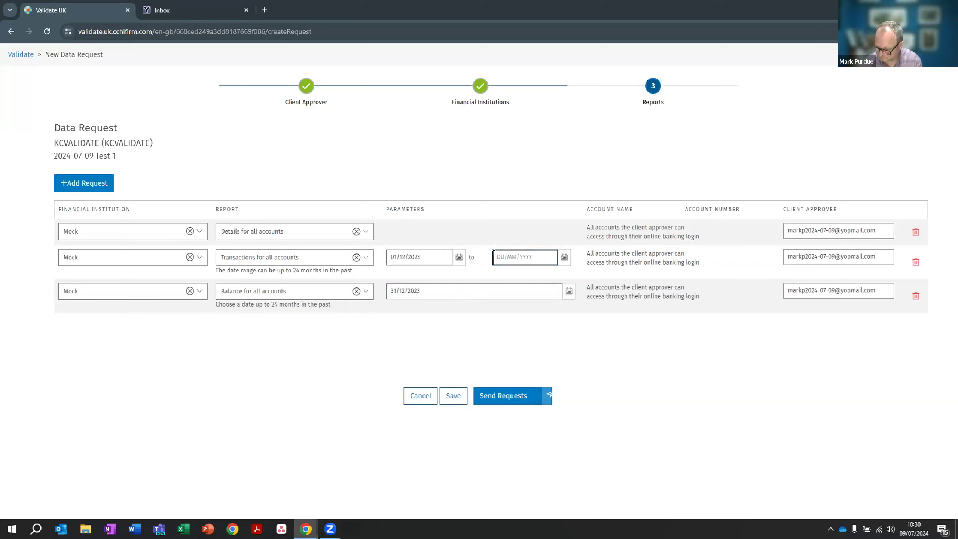
text(31/12/202)
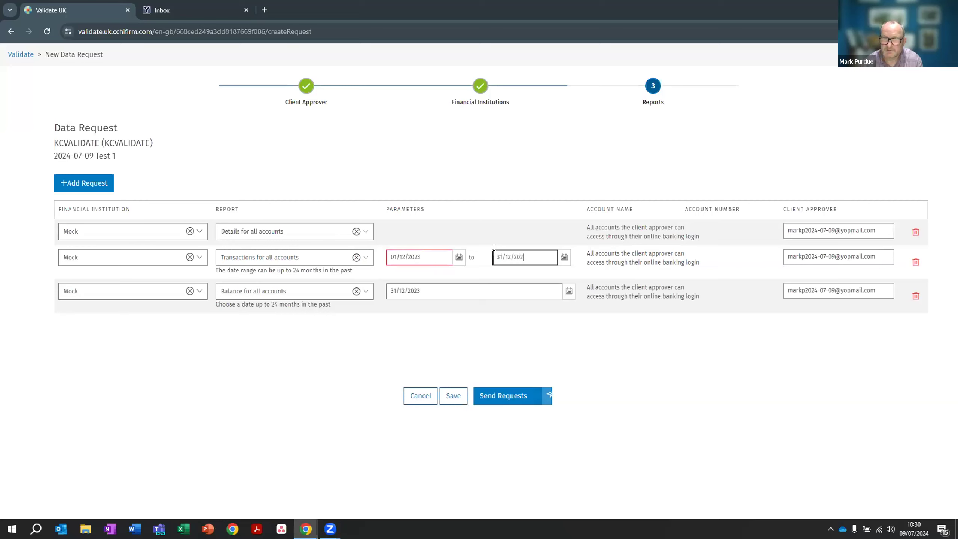
text(3)
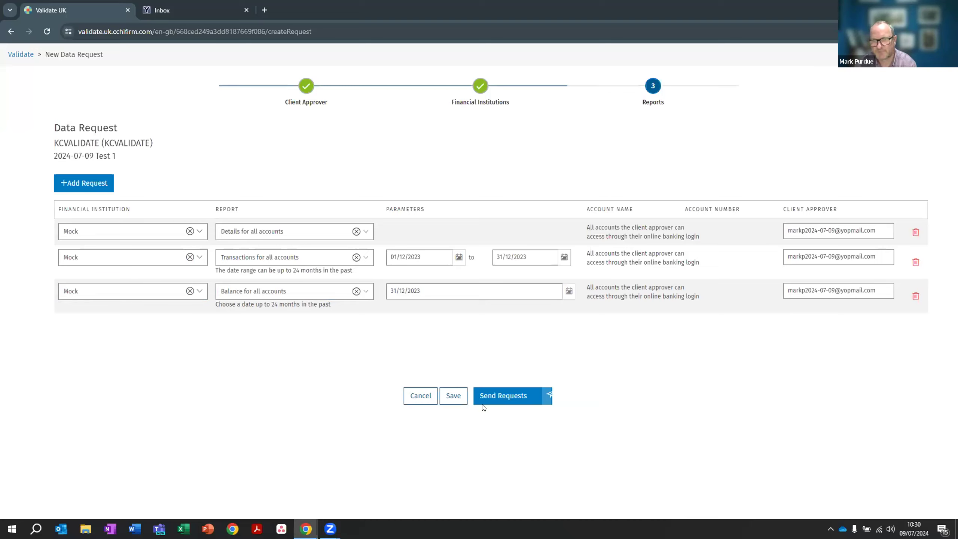
click(491, 395)
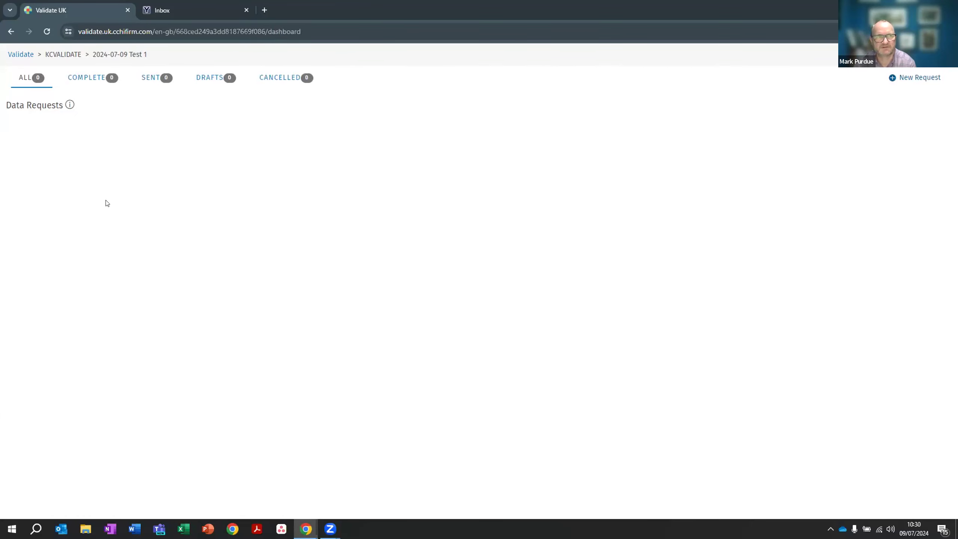
- Switch to the client approver's inbox and open the review and approval page from the authorisation request email
click(172, 9)
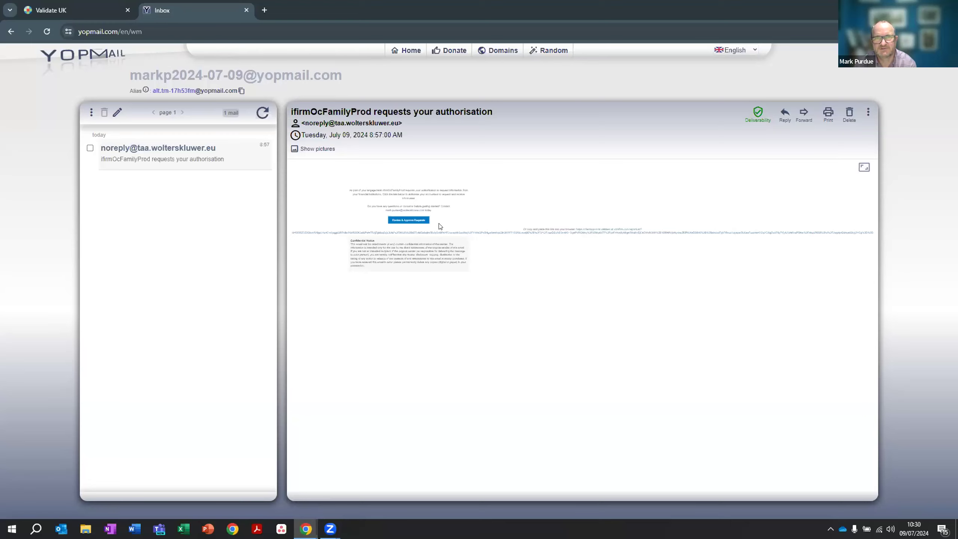
click(416, 221)
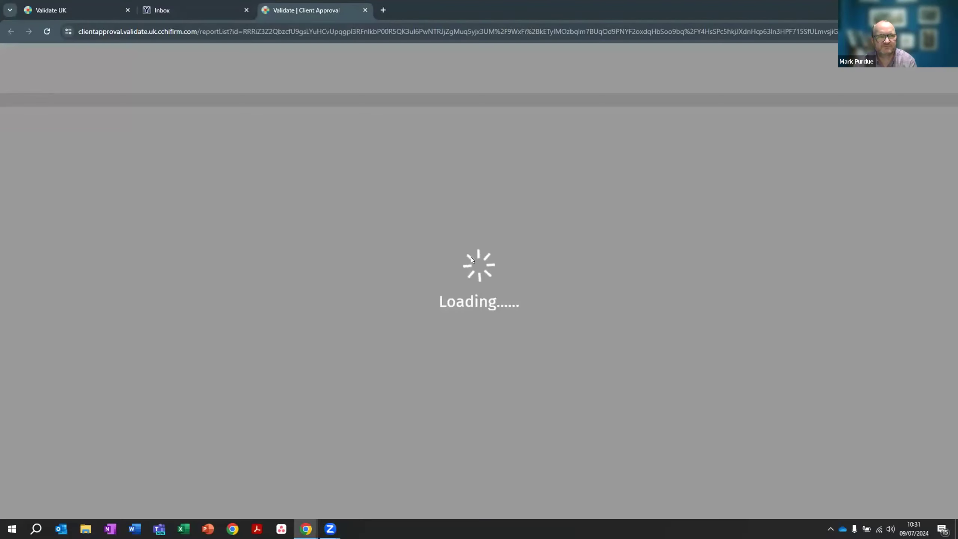
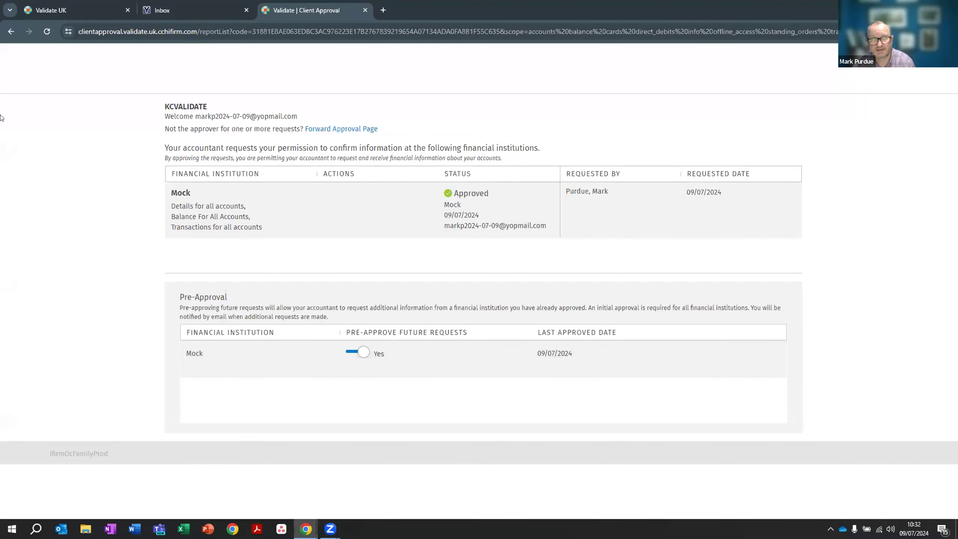
- Return to the Validate project list, open the KCVALIDATE project 2024-07-09 Test 3 and reload its data requests
click(76, 10)
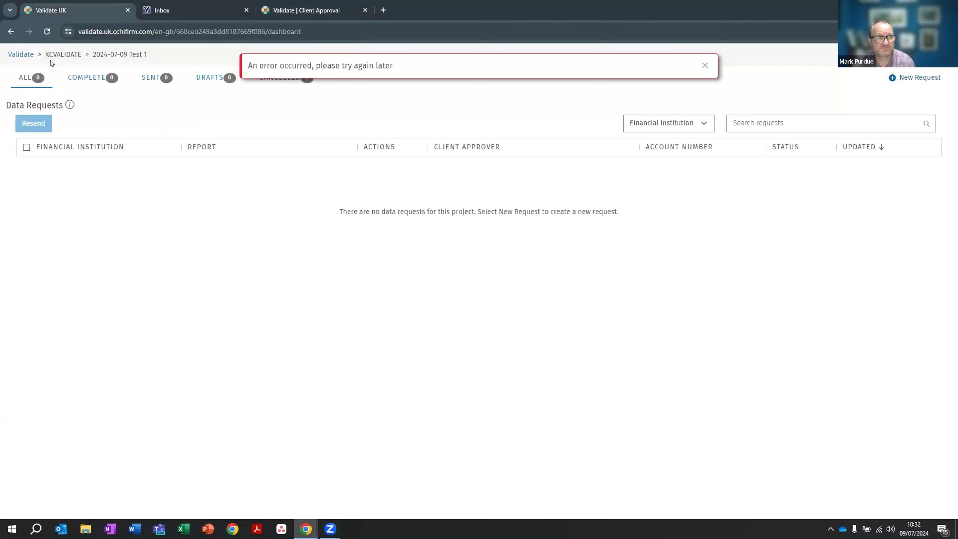
click(20, 55)
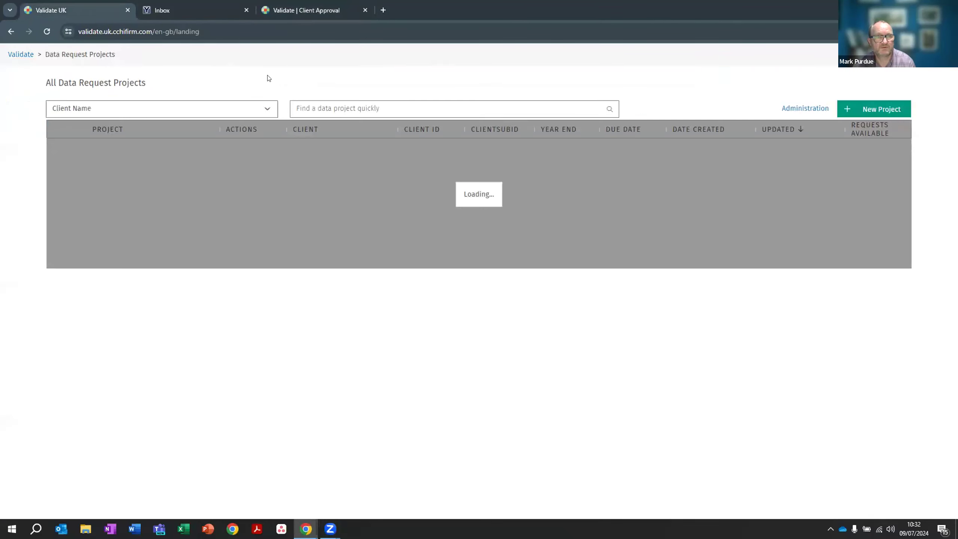
click(115, 183)
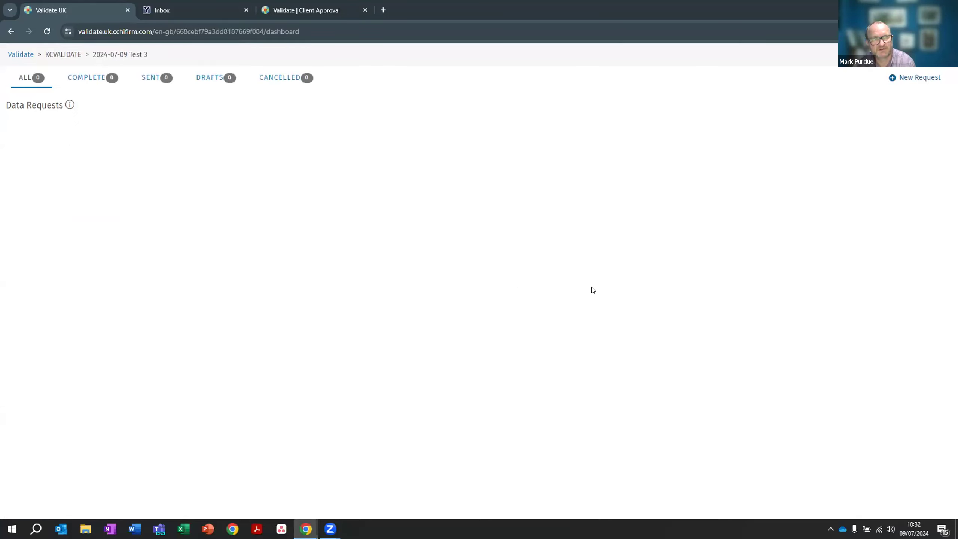
click(46, 32)
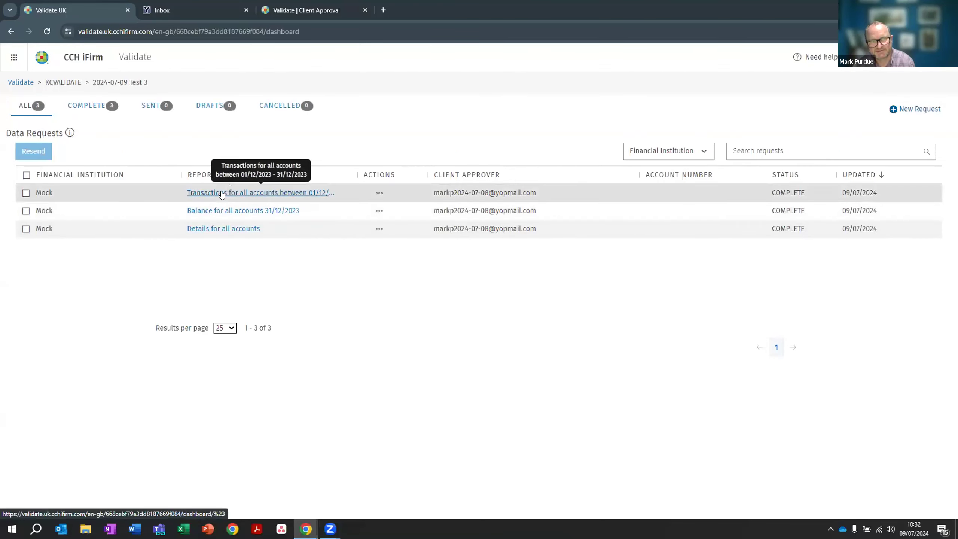
- Open the Mock Details for all accounts report, reload it until it displays, and expand all accounts to examine their details
click(220, 228)
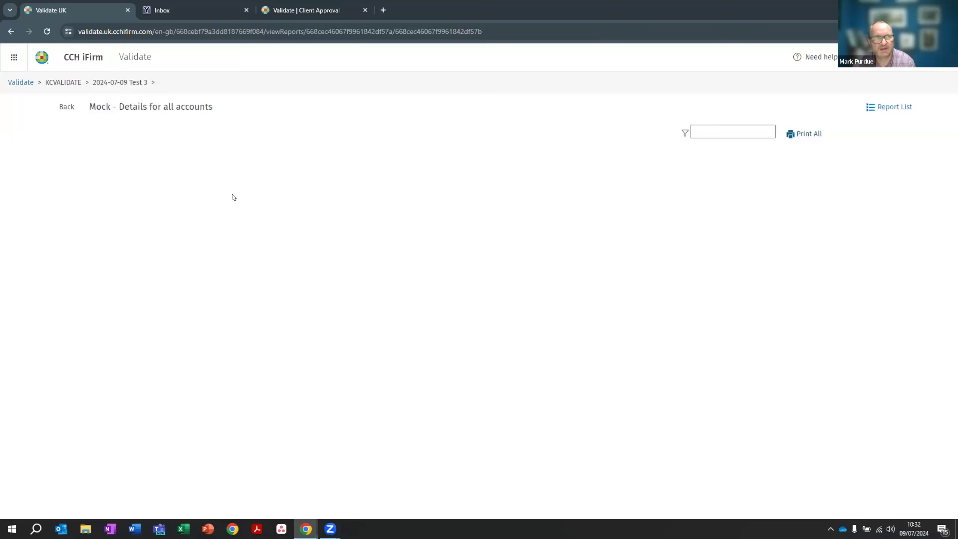
click(47, 32)
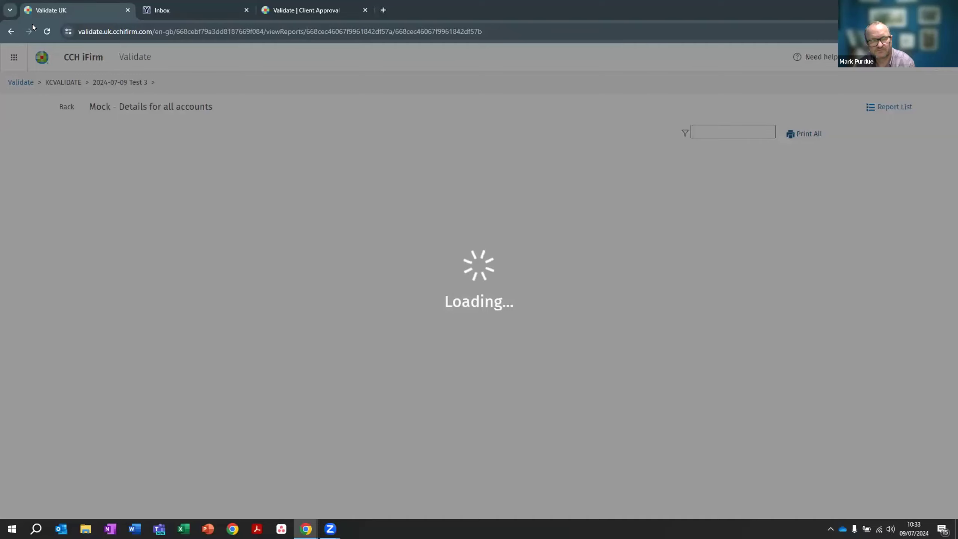
click(46, 33)
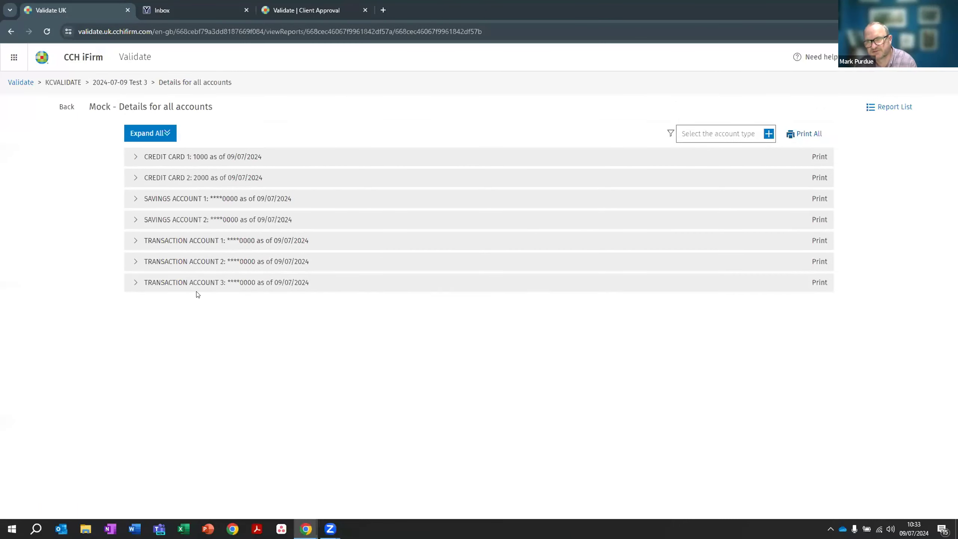
click(160, 133)
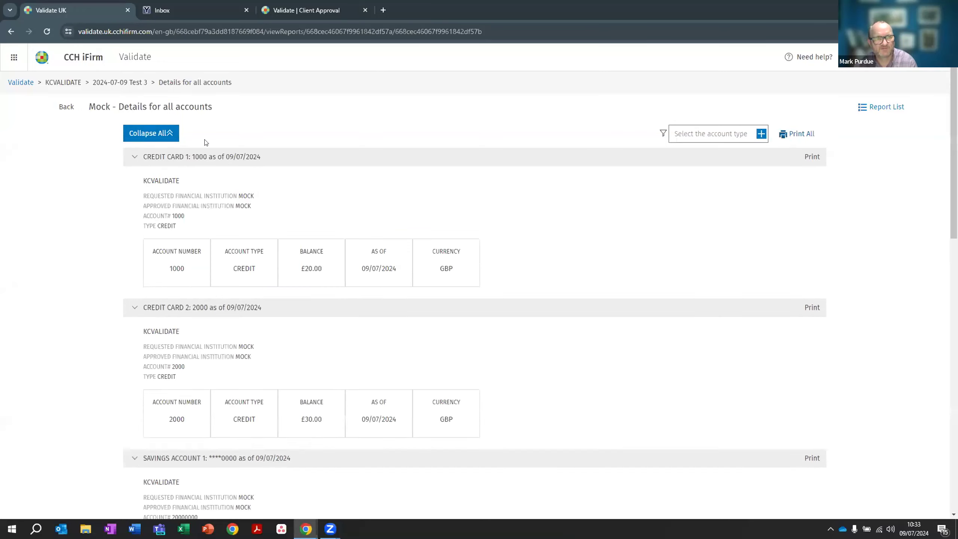
scroll(224, 285, down, 4)
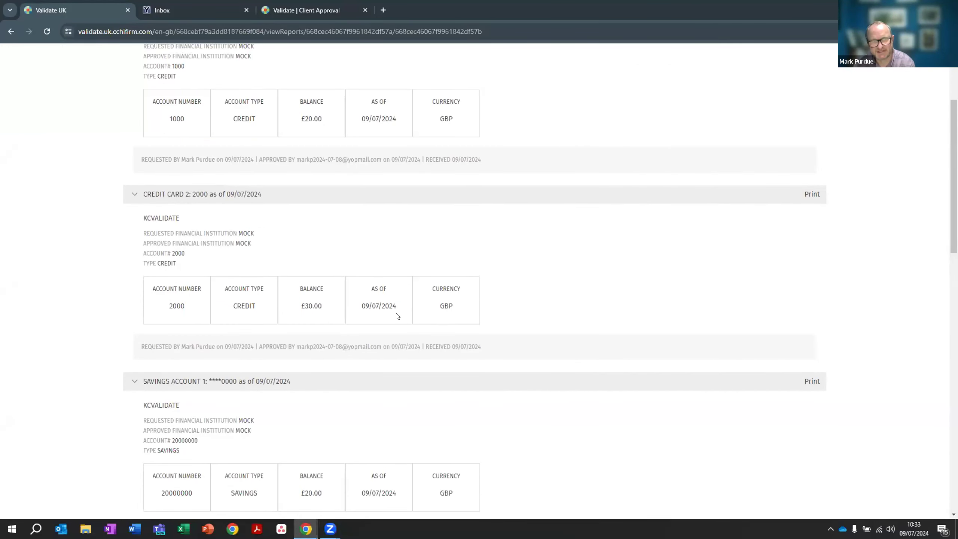
scroll(397, 317, up, 1)
scroll(397, 317, down, 4)
scroll(398, 317, up, 7)
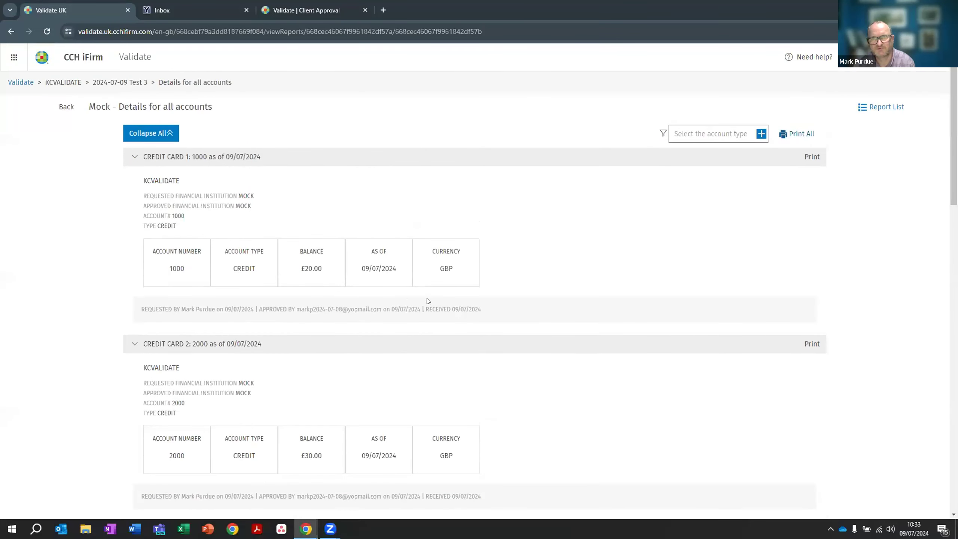
- Switch to the Balance for all accounts report as of 31/12/2023 and expand all accounts to examine the balances
click(879, 107)
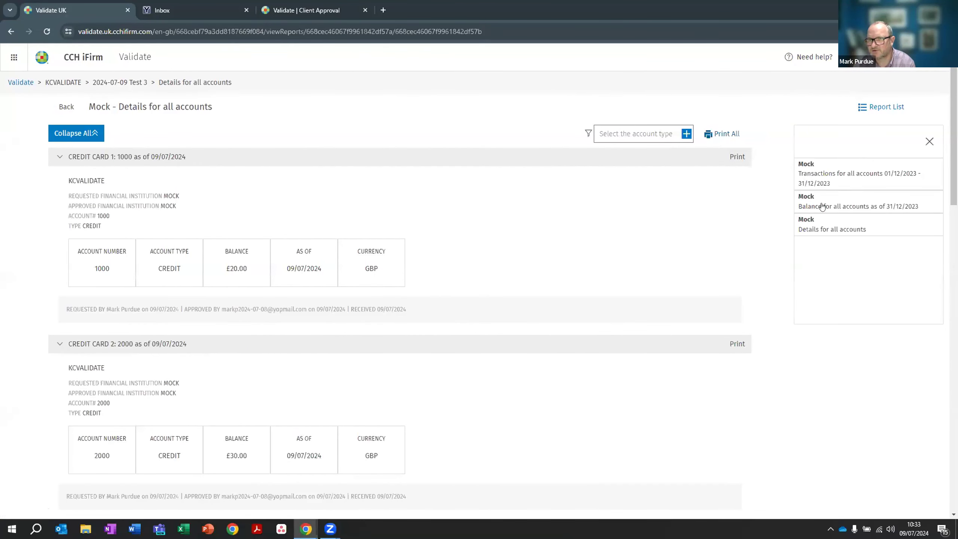
click(822, 206)
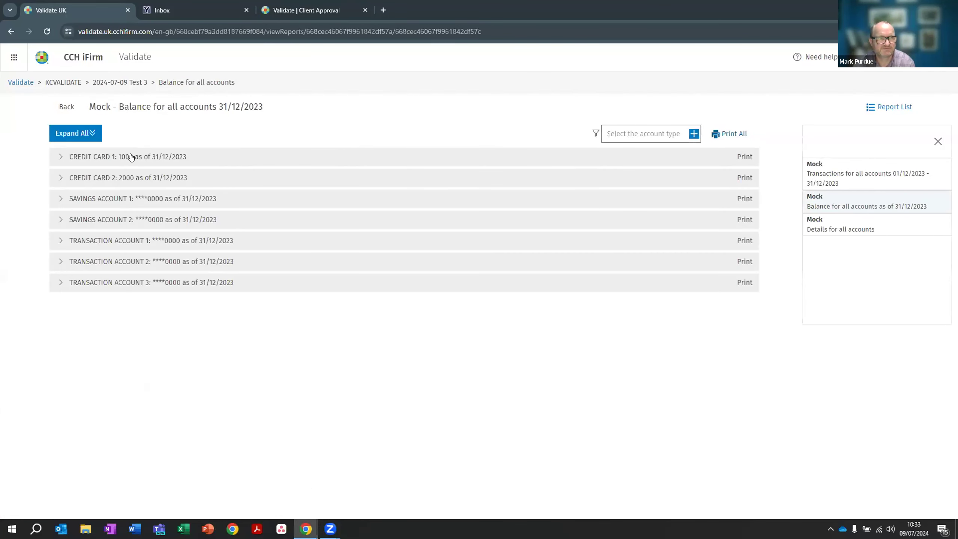
click(86, 134)
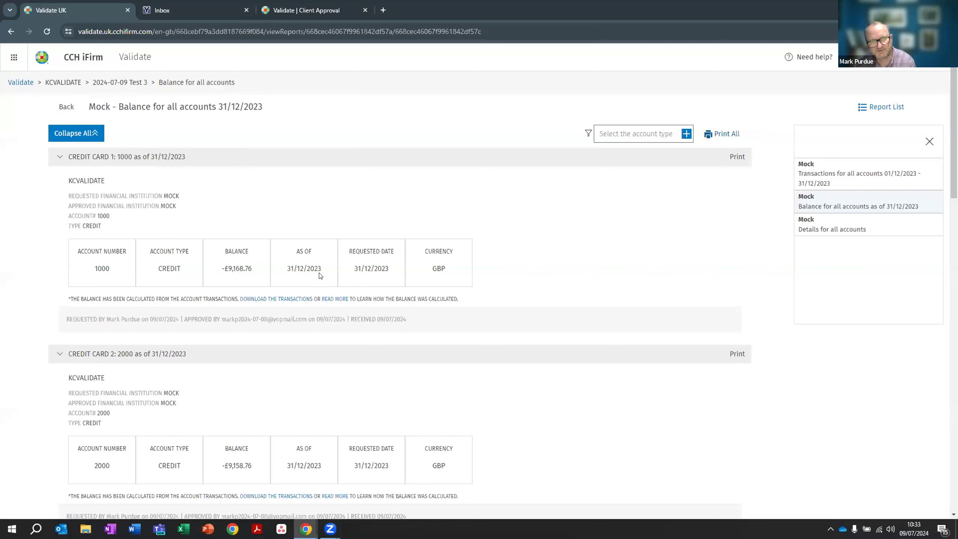
scroll(320, 275, down, 5)
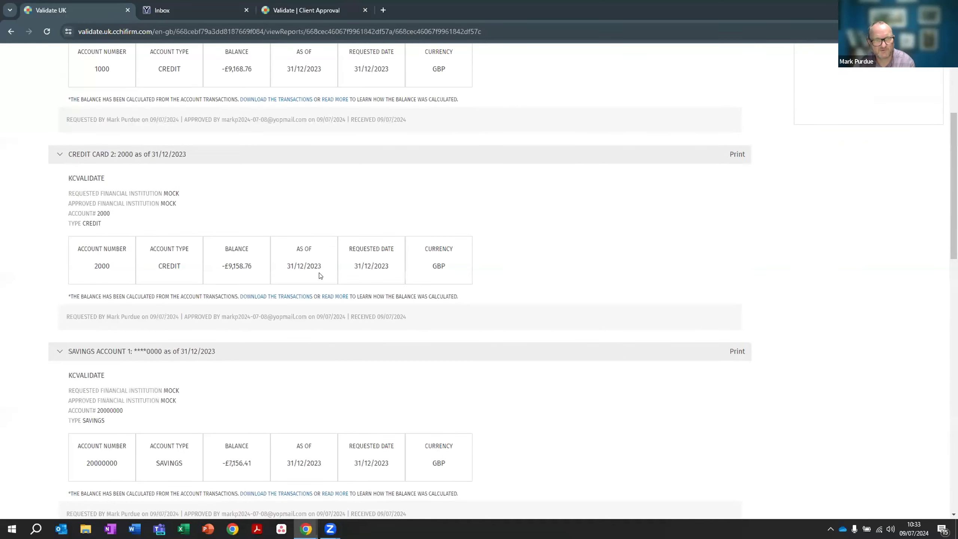
scroll(320, 274, up, 5)
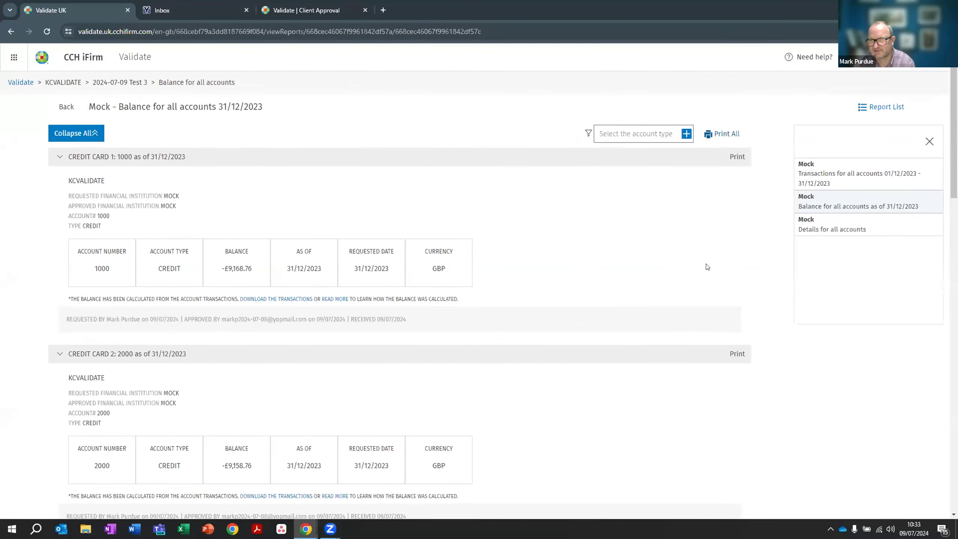
- Switch to the Transactions for all accounts report, download the first transaction account's CSV file and open it in Excel
click(847, 176)
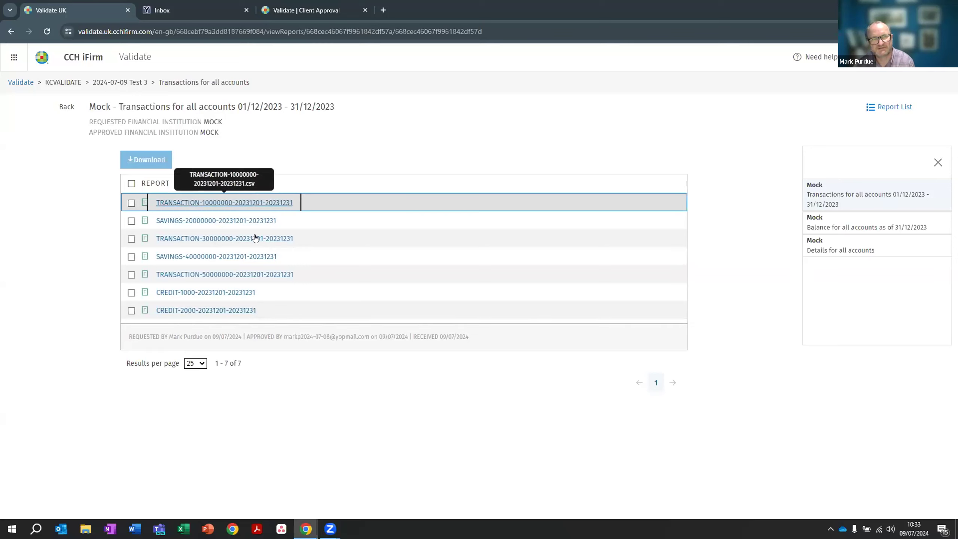
click(182, 203)
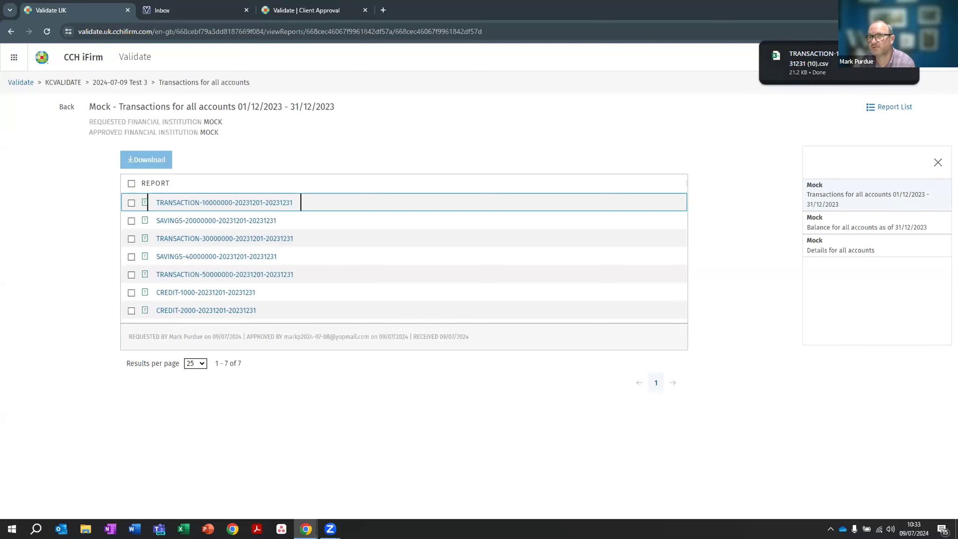
click(835, 51)
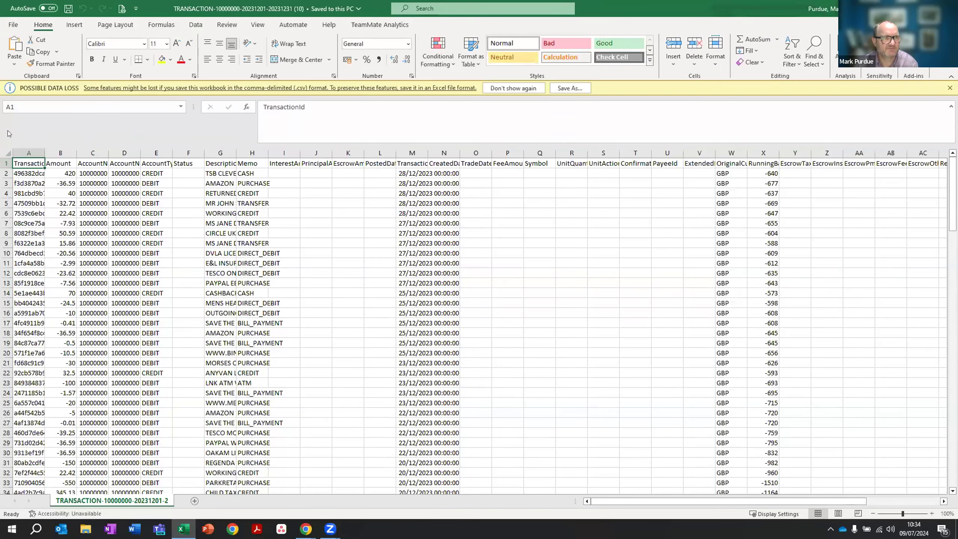
- Autofit the width of every column in the downloaded transactions sheet
click(7, 153)
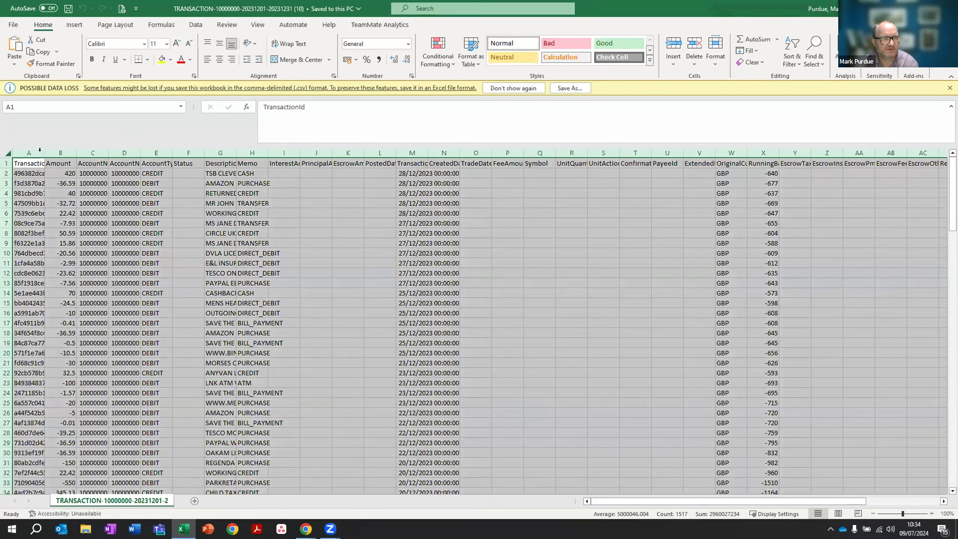
double_click(45, 152)
click(88, 192)
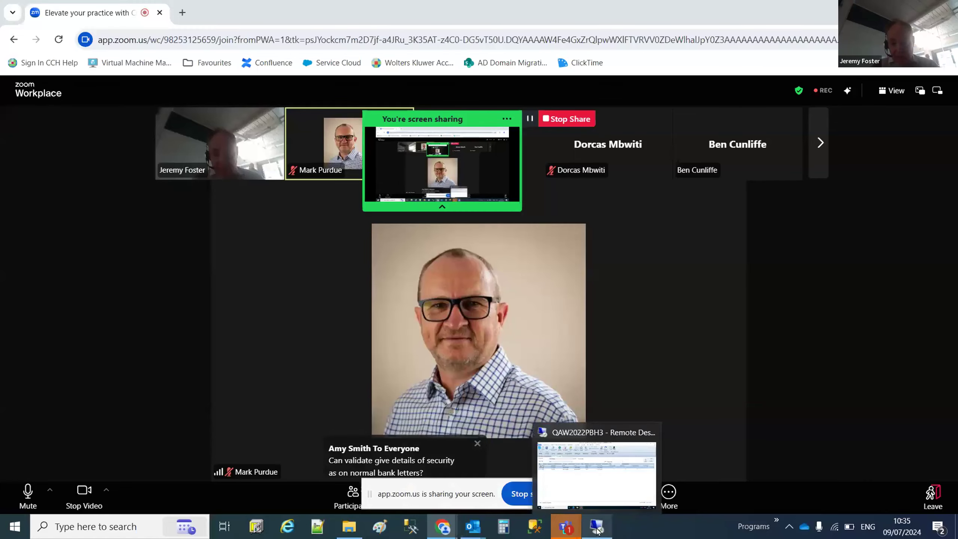
- Switch to the QAW2022PBH3 remote desktop, migrate the open client to CCH iFirm Accounts Production and go to the latest accounting period
click(598, 530)
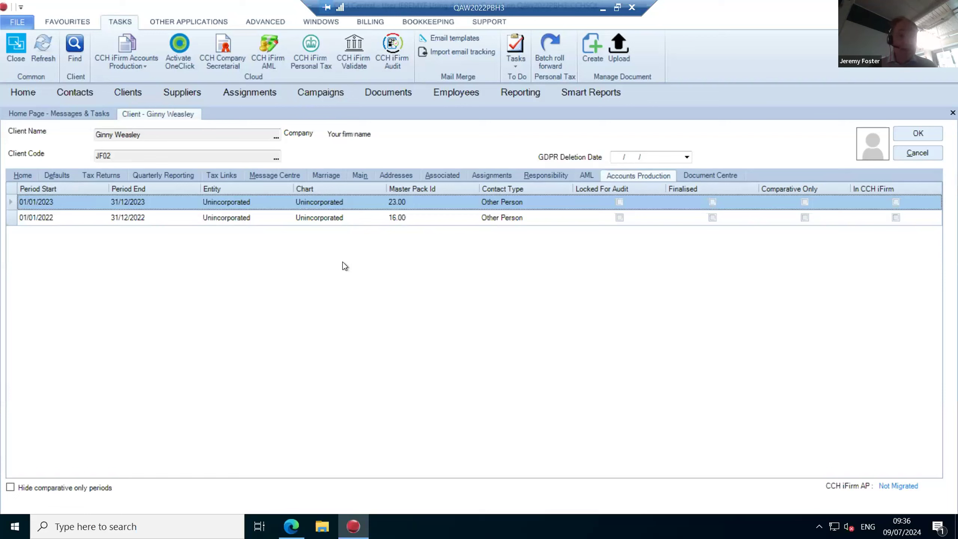
click(130, 49)
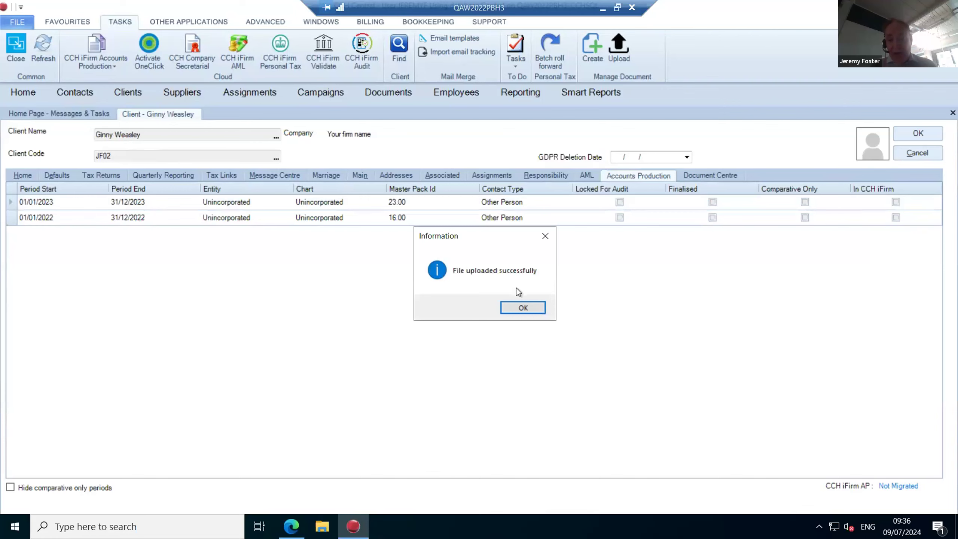
click(523, 308)
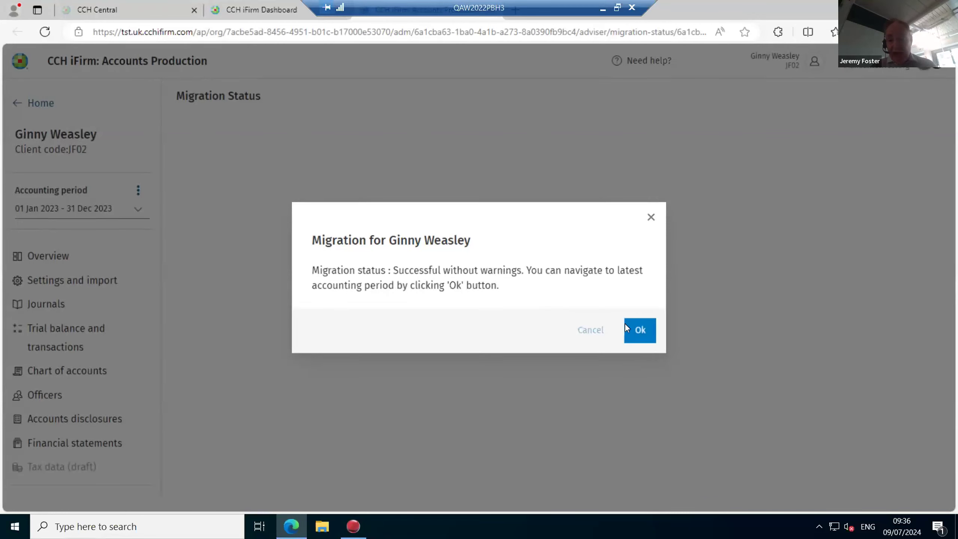
click(639, 332)
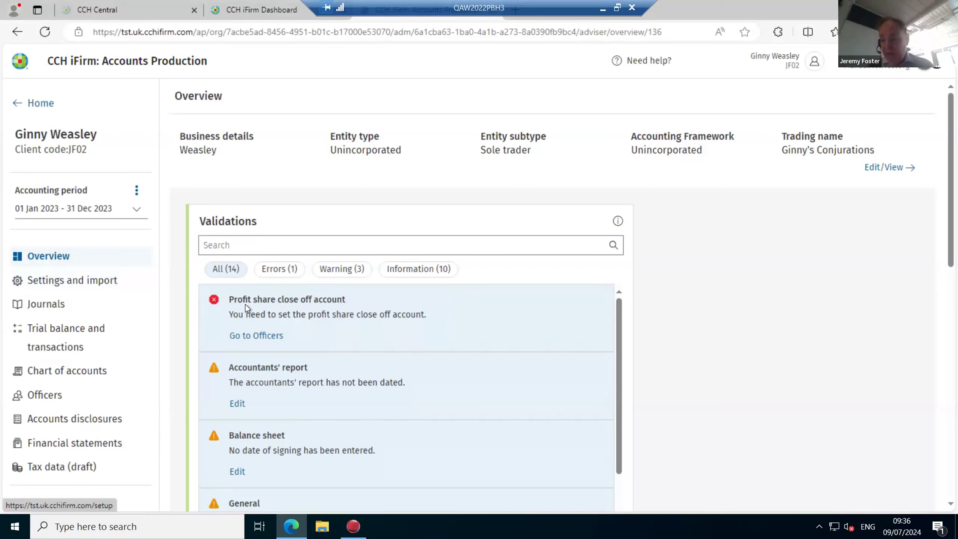
- Open the migrated client's trial balance and look at the accounting period selector without changing the 2023 period
click(258, 478)
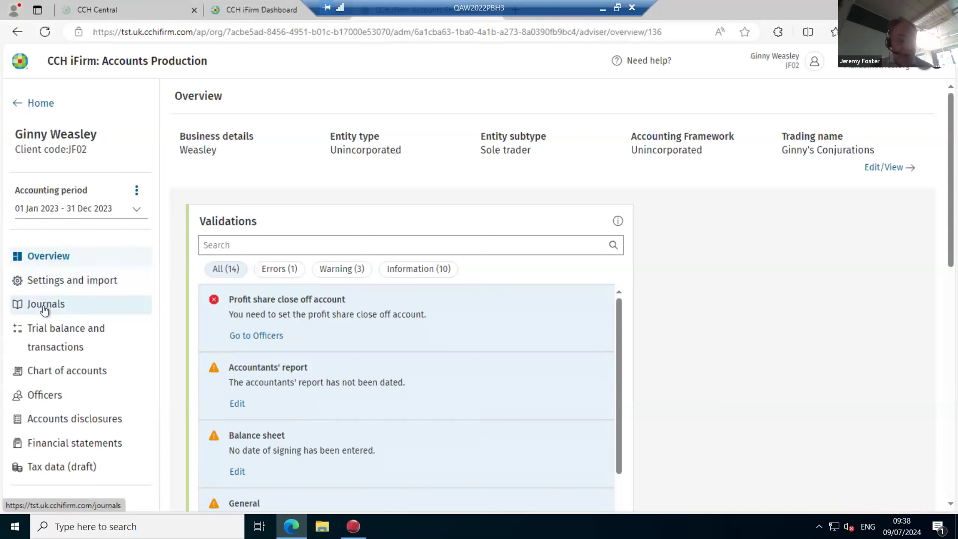
click(51, 334)
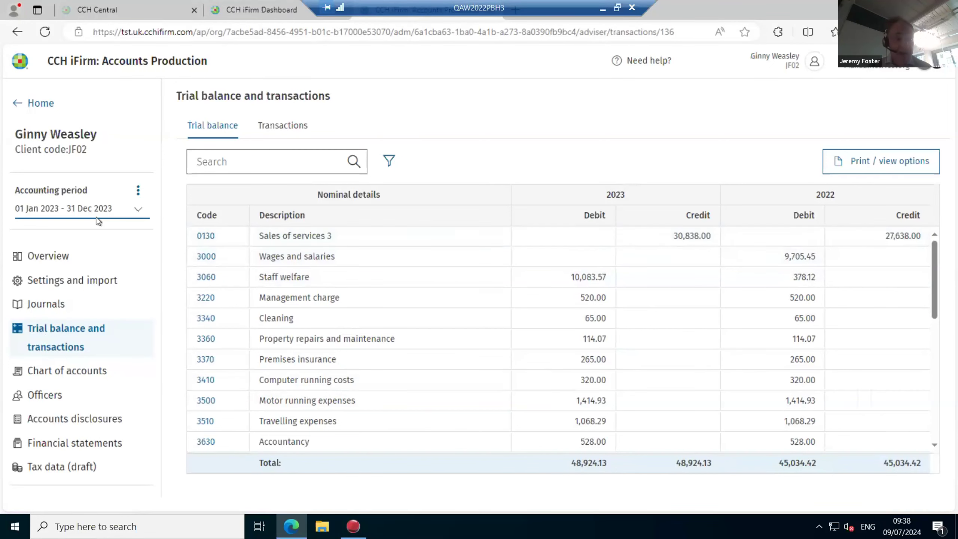
click(109, 213)
click(108, 212)
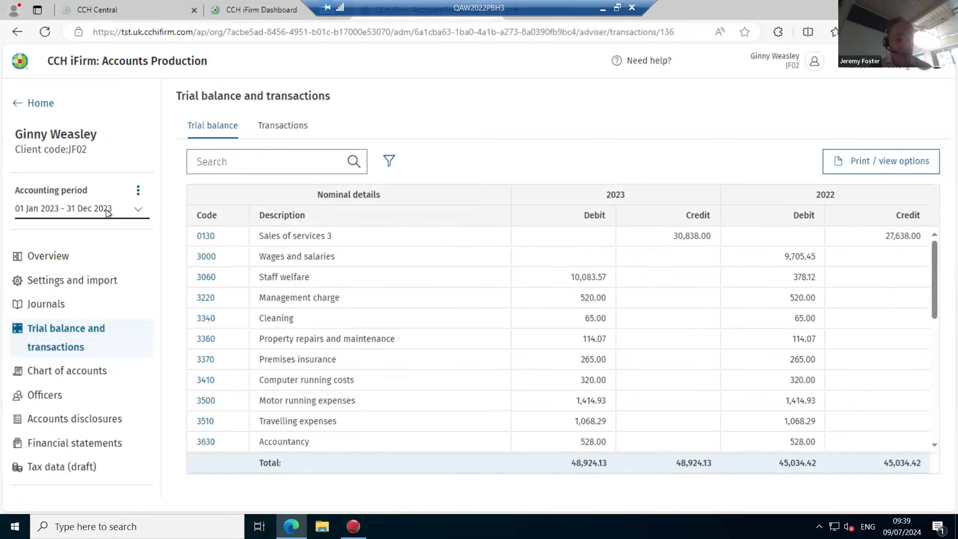
- View the draft trial balance as a printable report, examine it down to the totals, and return to the trial balance
click(858, 166)
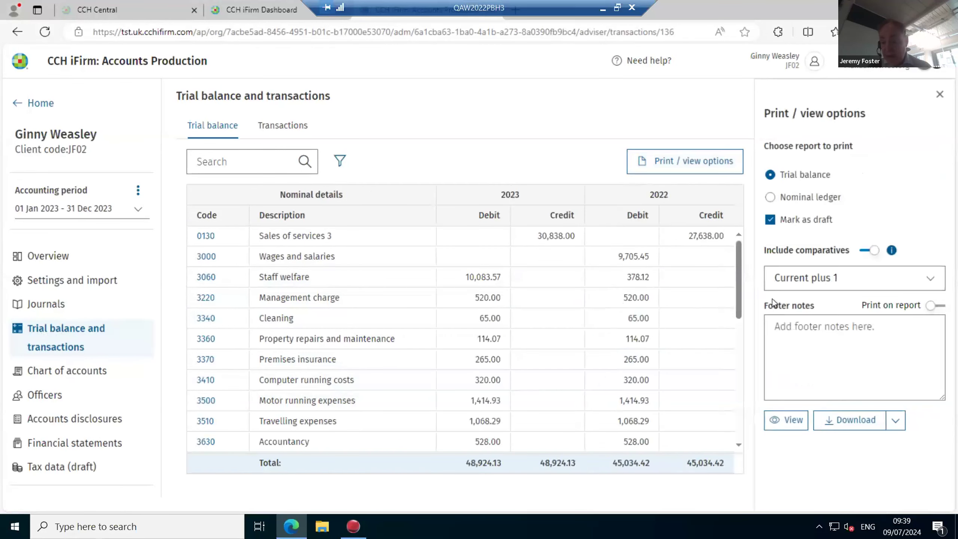
click(780, 427)
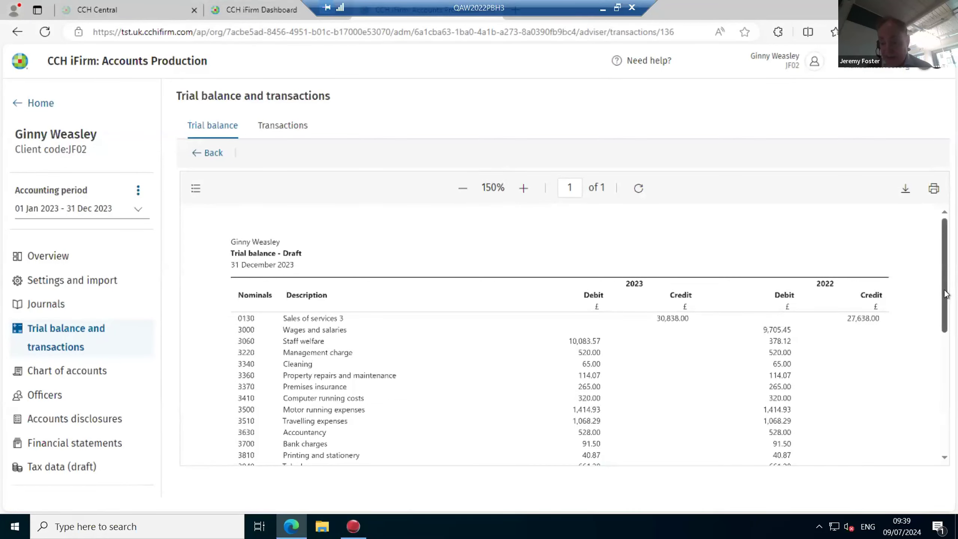
drag(945, 293, 922, 425)
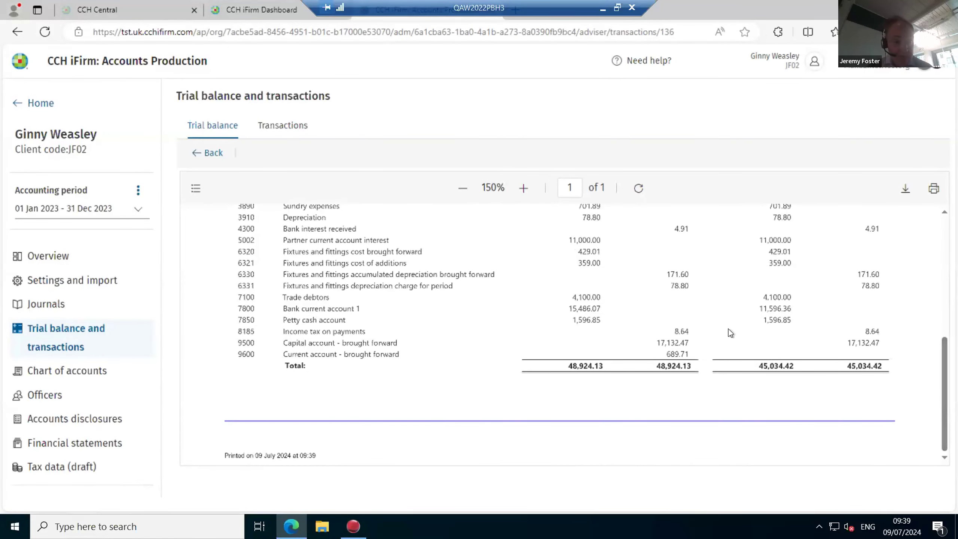
click(203, 152)
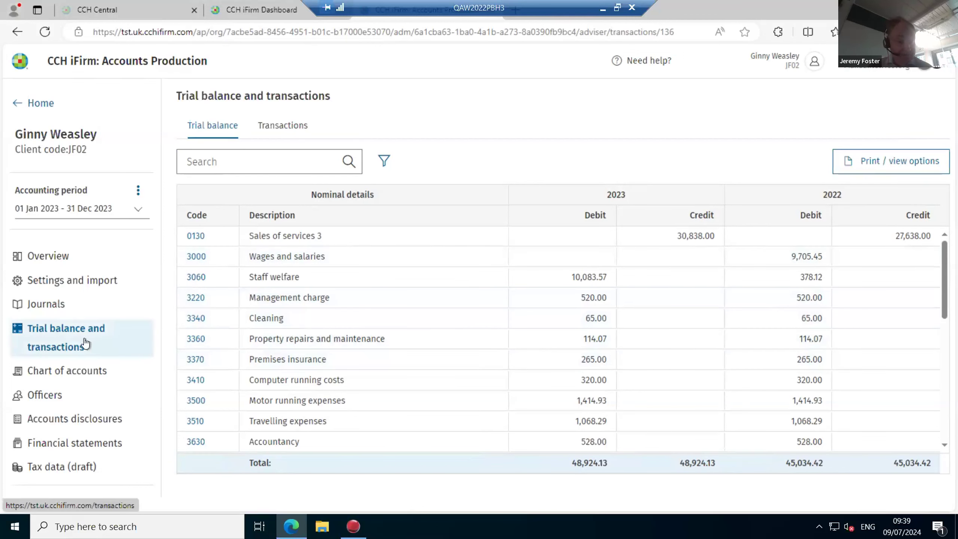
- Review the client's chart of accounts and its nominal roles, then view the officers list
click(56, 373)
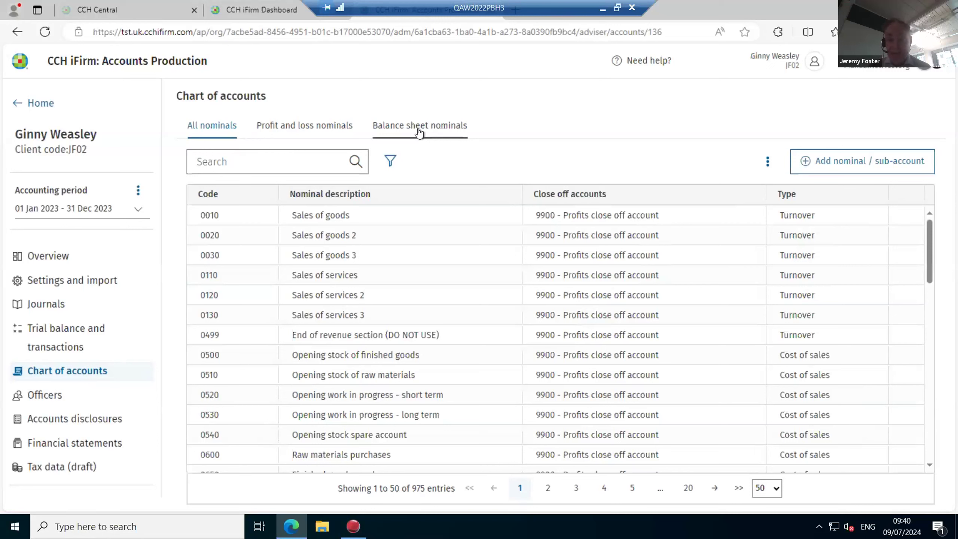
click(768, 163)
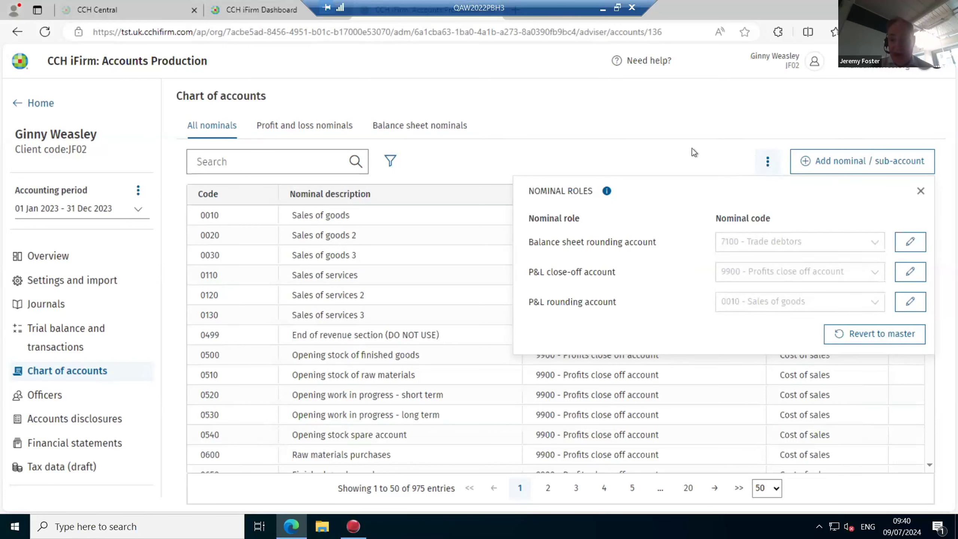
click(679, 153)
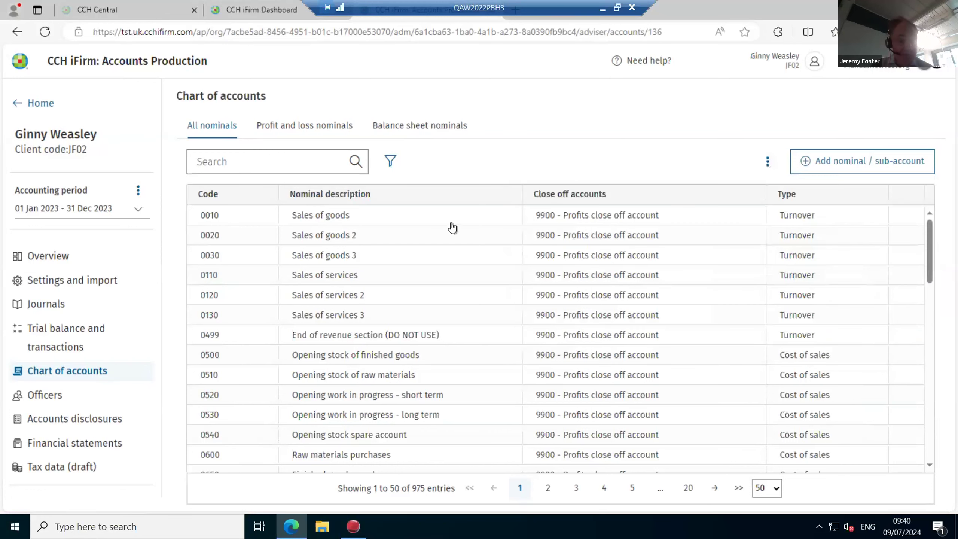
click(35, 396)
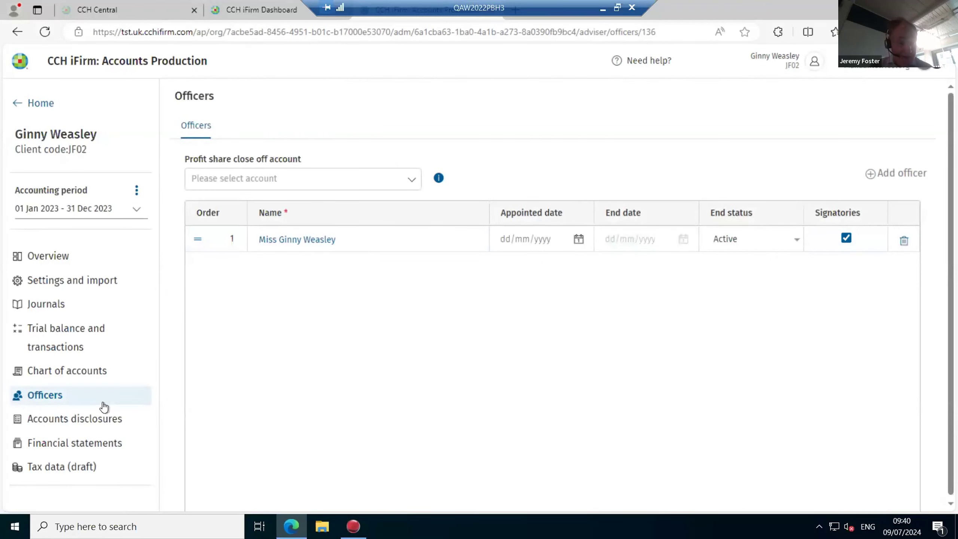
- Add the line "Extra changes" below the existing text of the Opinion paragraph in the accountants' report disclosures
click(62, 421)
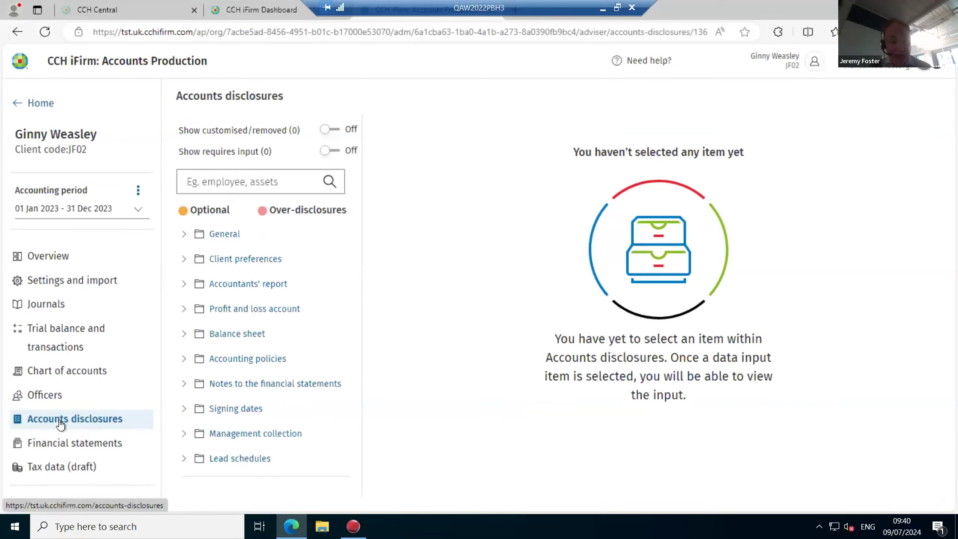
click(184, 284)
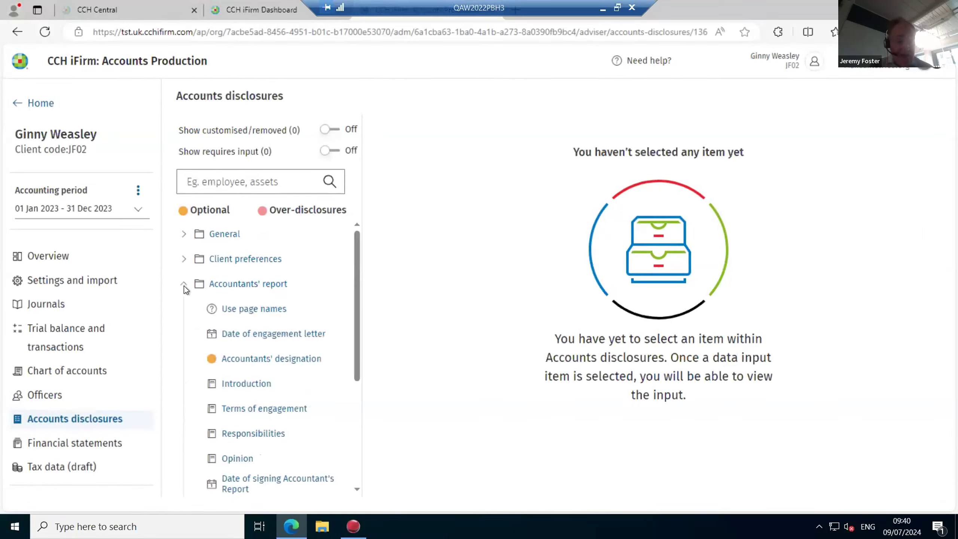
click(234, 458)
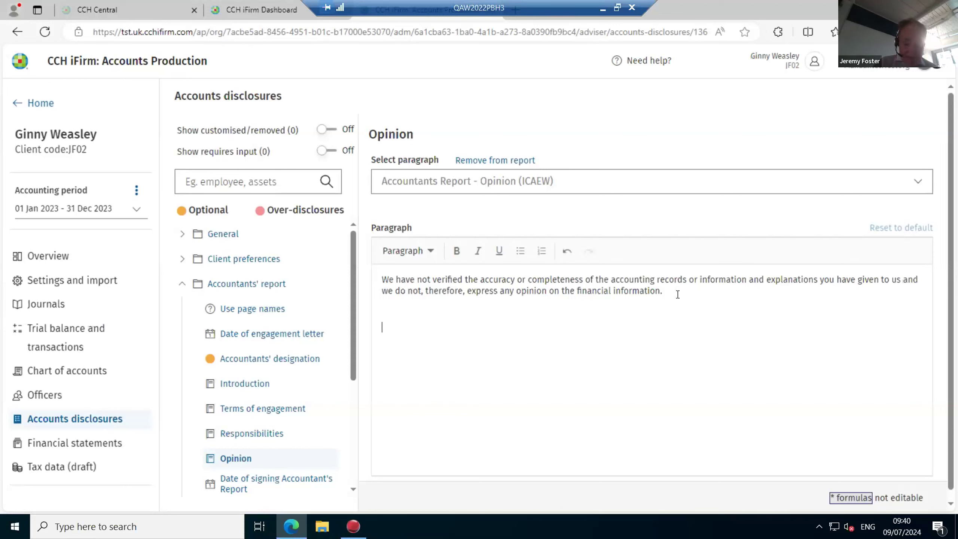
text(Extra changes)
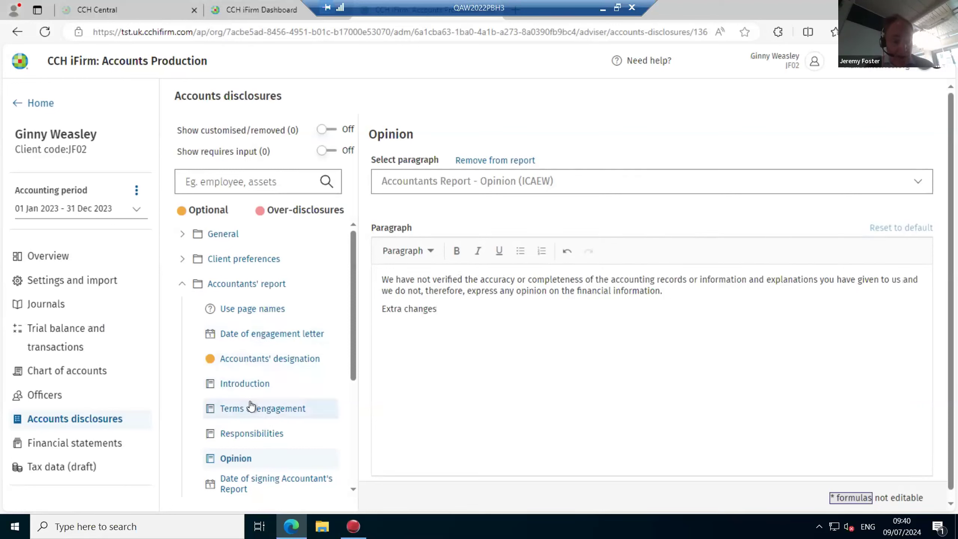
- Open the Introduction paragraph, filter the disclosures to customised or removed items, and clear the filter again
click(255, 384)
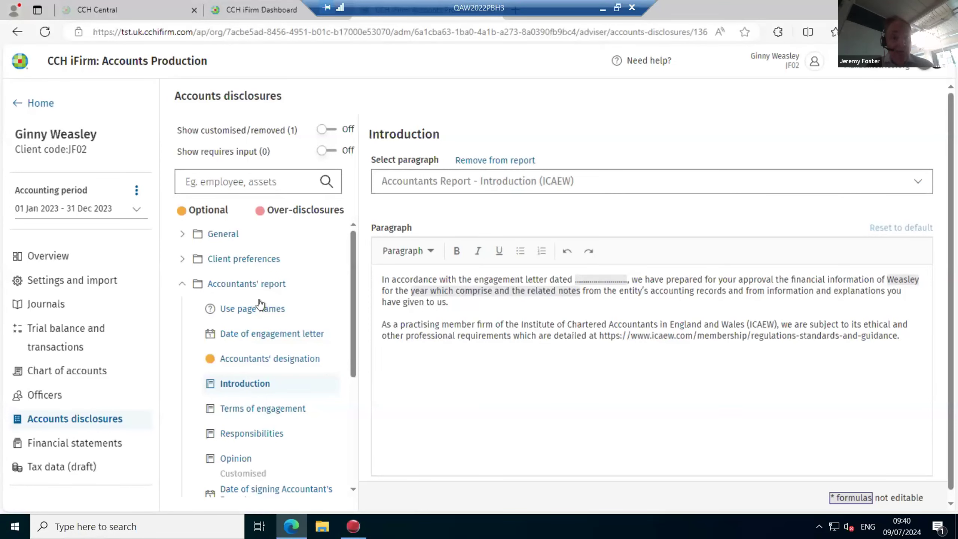
click(330, 131)
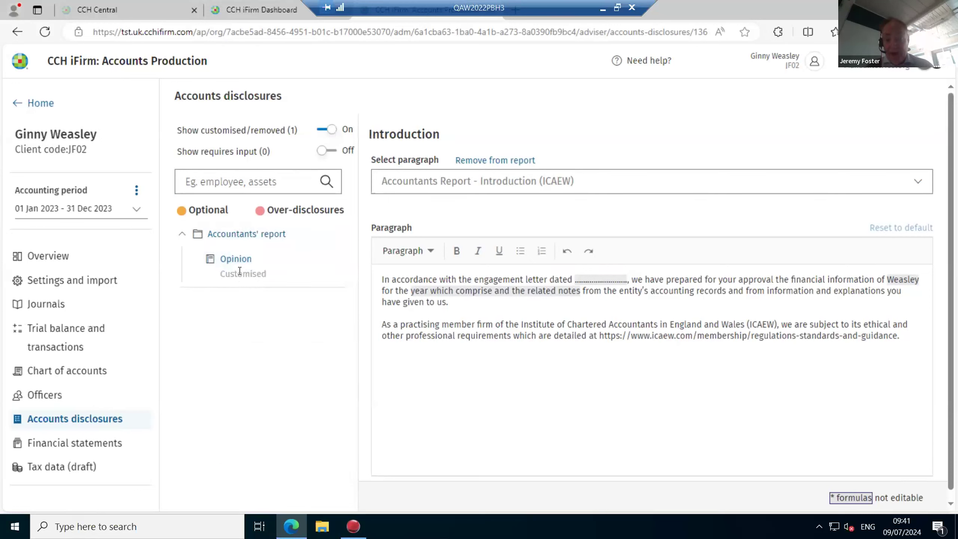
click(330, 131)
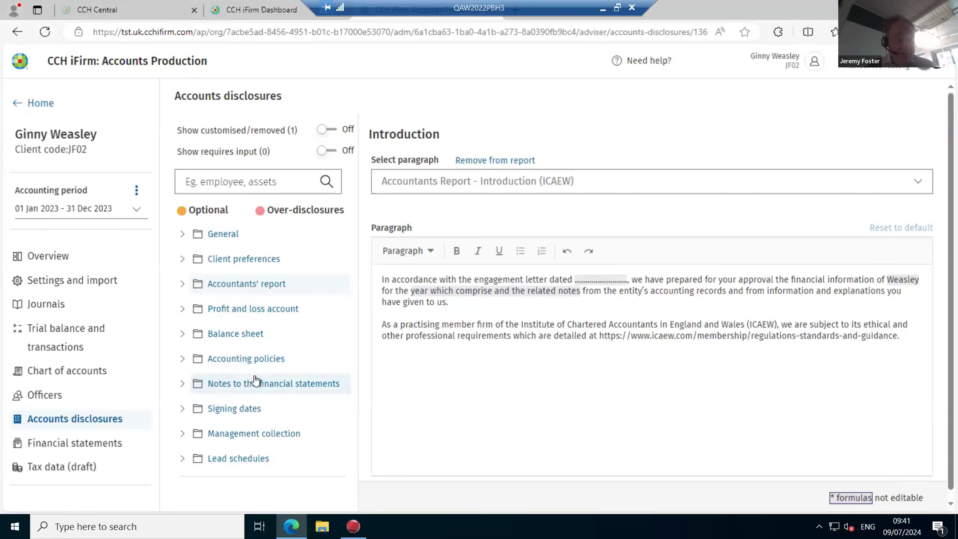
- Run the validation check on the financial statements and set the date of signing the Accountant's Report to 09/07/2024
click(50, 444)
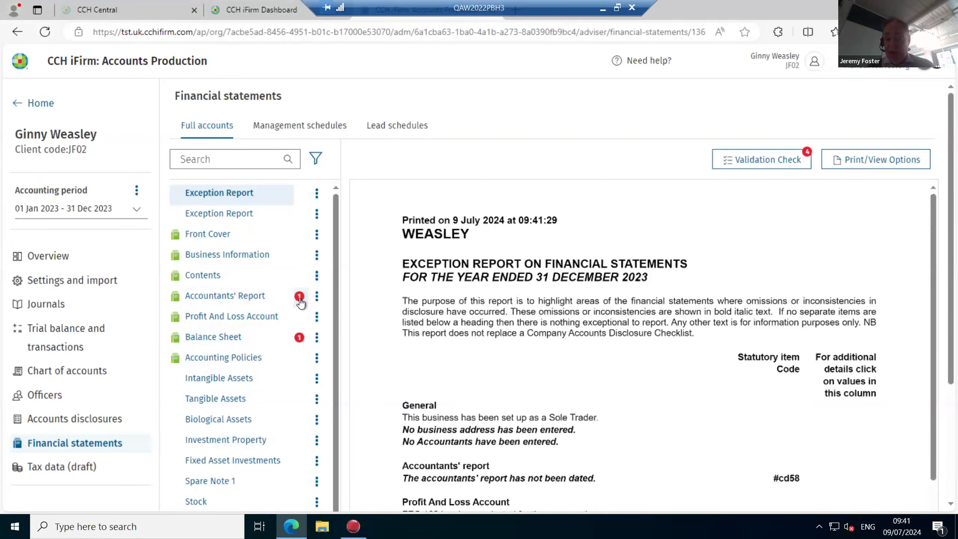
click(783, 160)
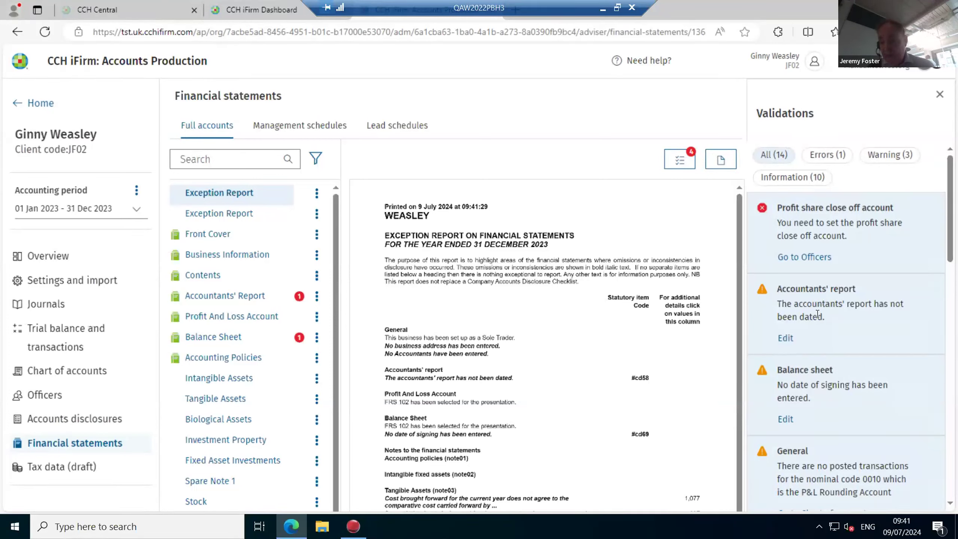
click(786, 339)
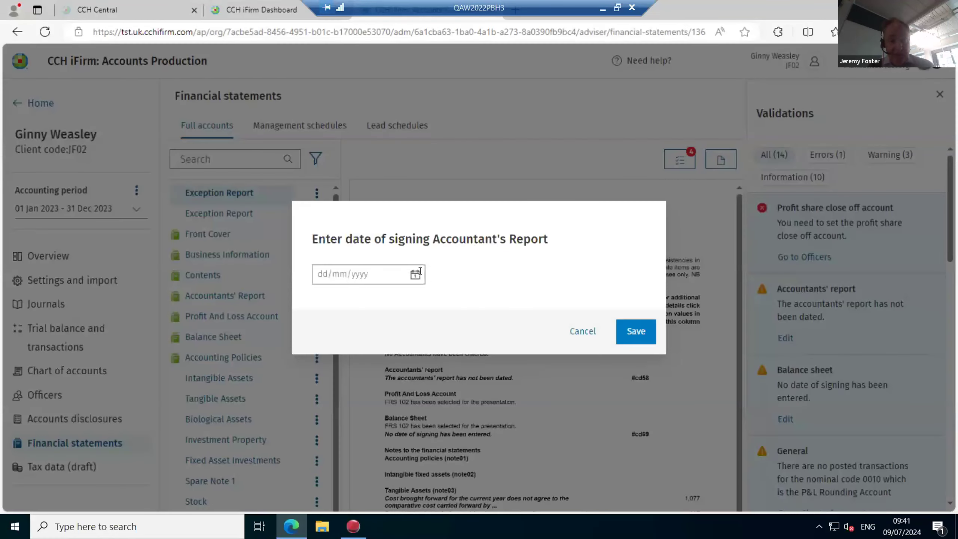
click(416, 273)
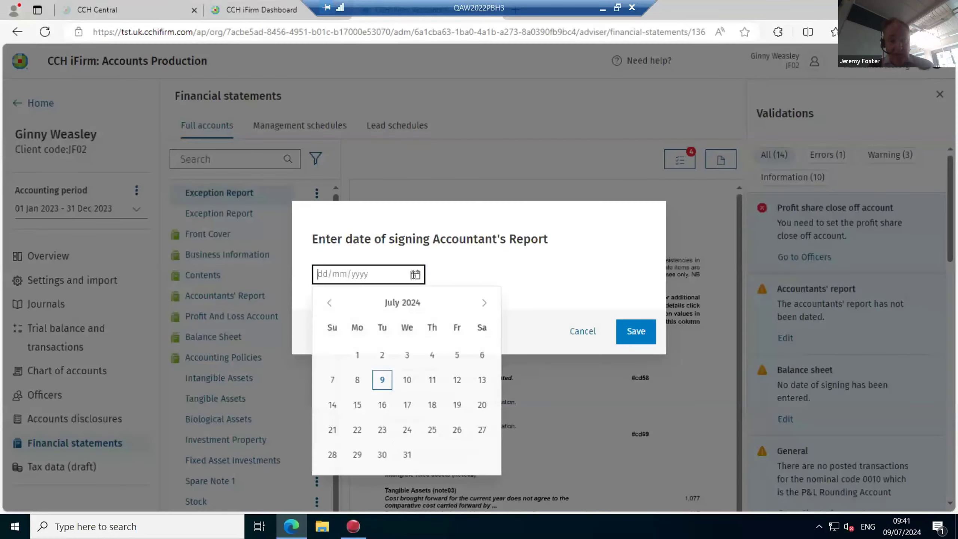
click(377, 405)
click(382, 381)
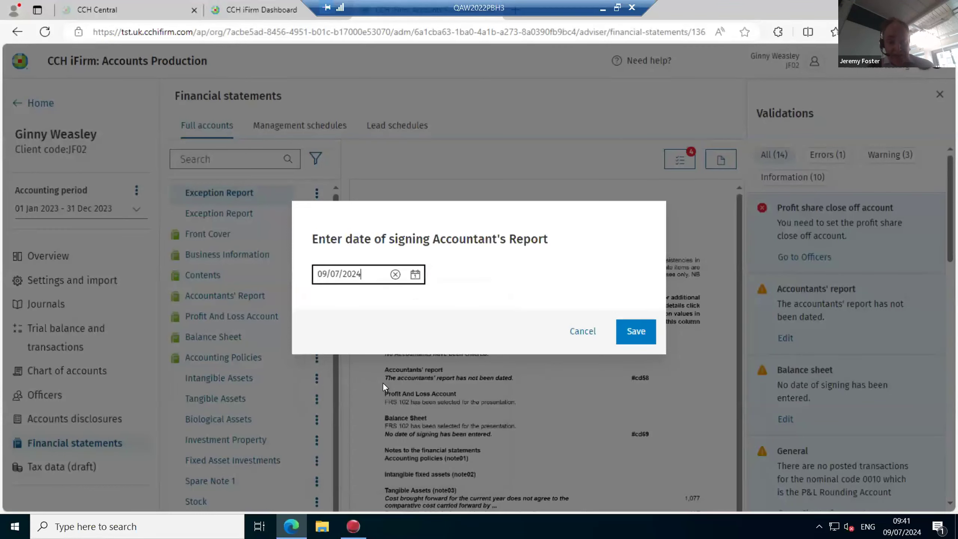
click(638, 334)
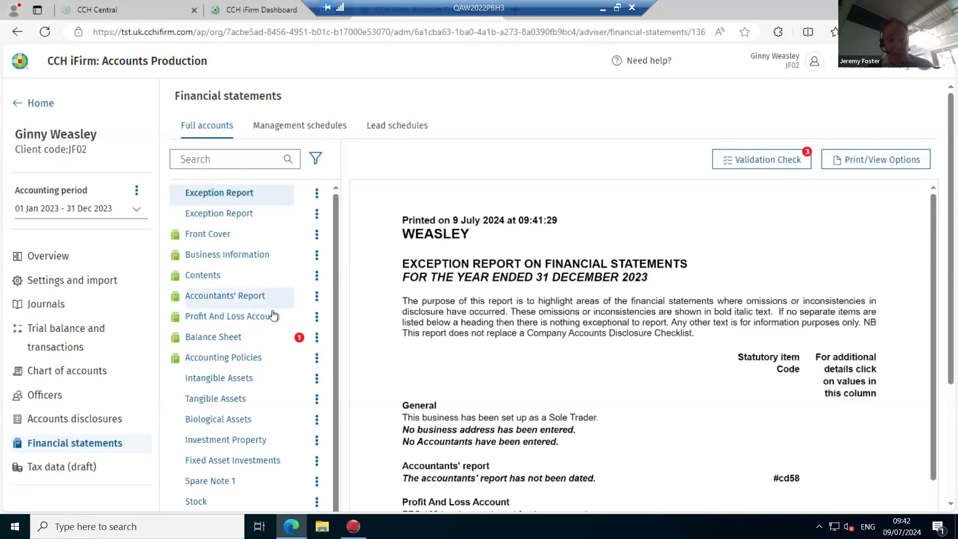
- Check the print inclusion options for Accounting Policies, read the draft full accounts up to the accountants' report, and return to the financial statements
click(317, 359)
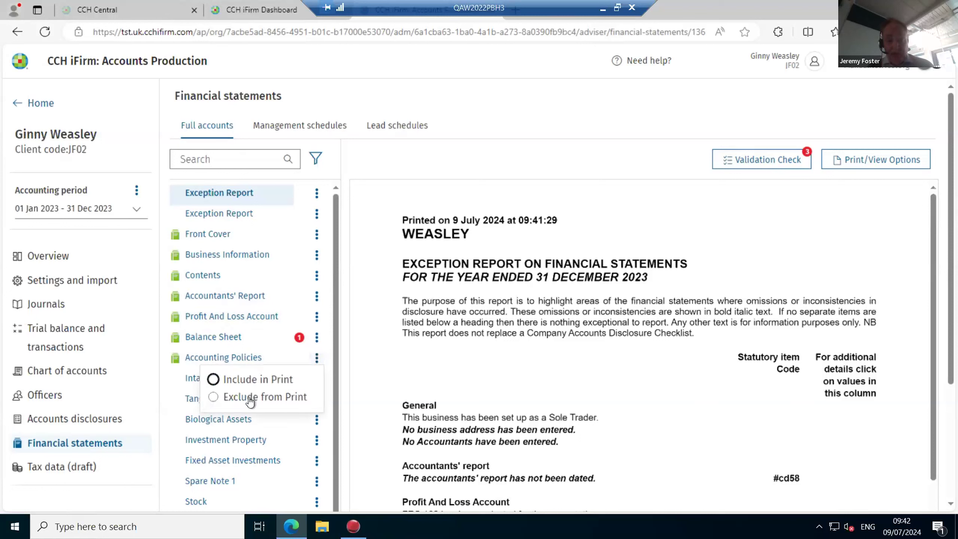
click(863, 158)
click(783, 192)
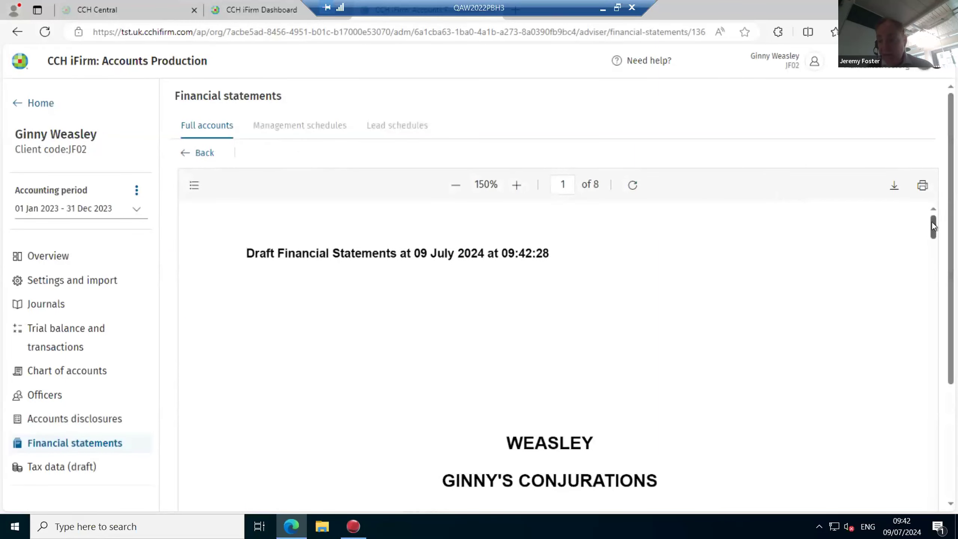
drag(930, 227, 924, 399)
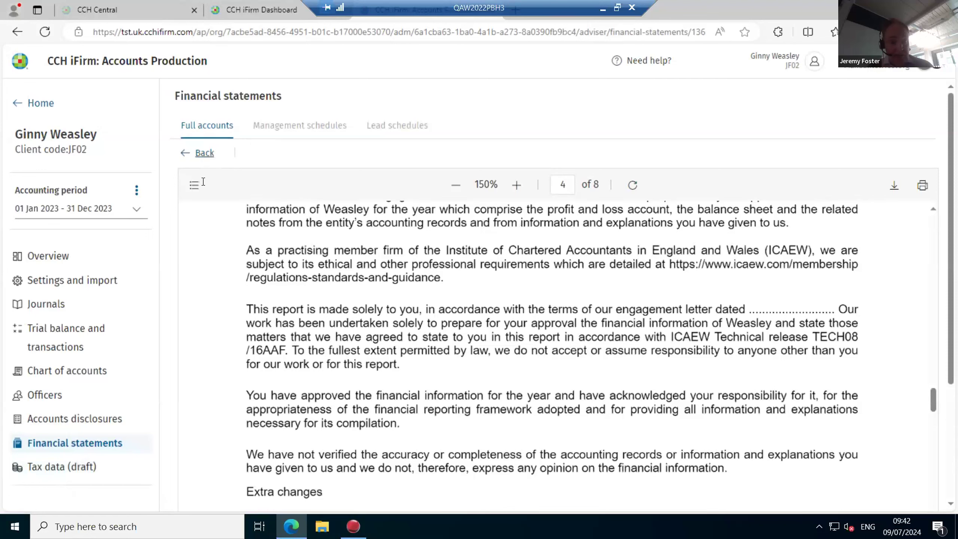
click(204, 153)
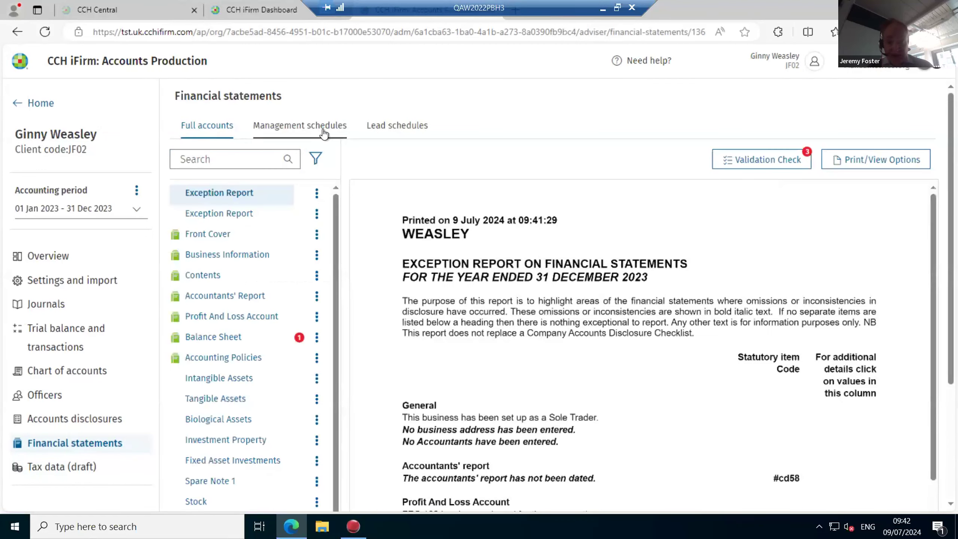
- View the draft tax data by tax category, then minimise the remote desktop session
click(52, 471)
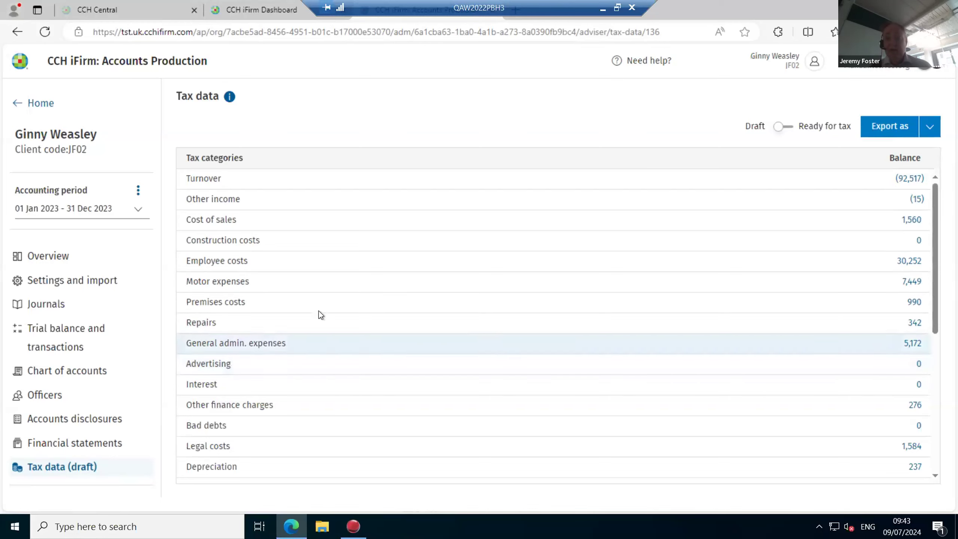
click(602, 11)
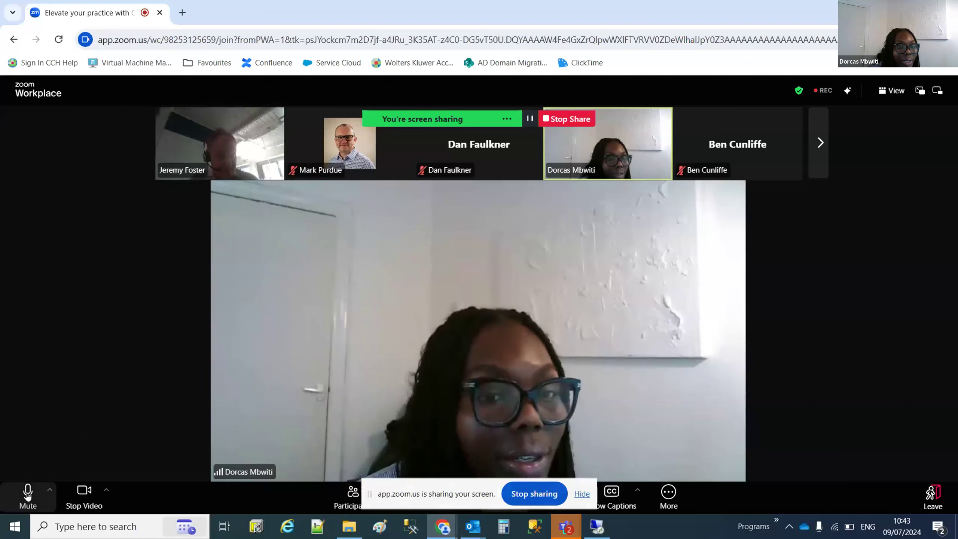
click(23, 506)
click(103, 505)
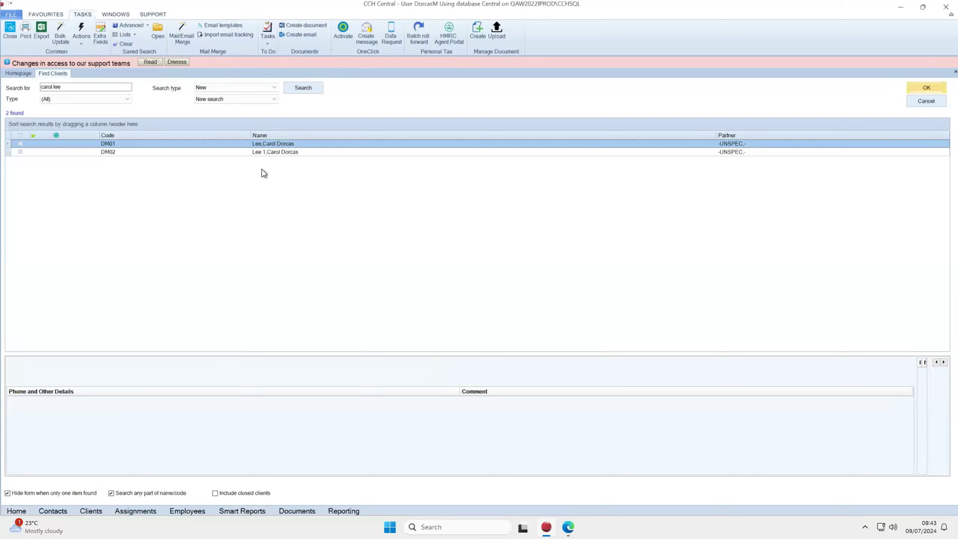
- Open the second client in CCH Central's search results and display the client's tax returns
click(275, 152)
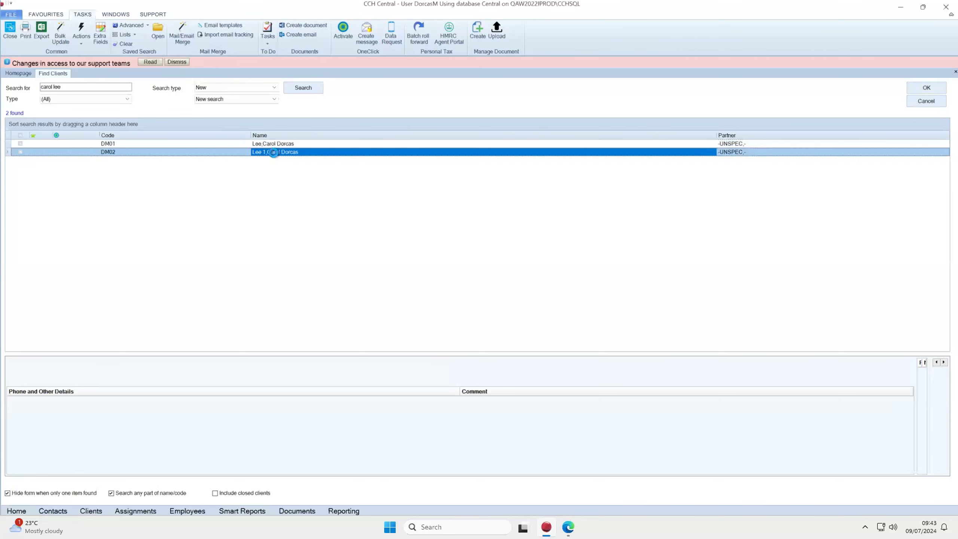
double_click(274, 153)
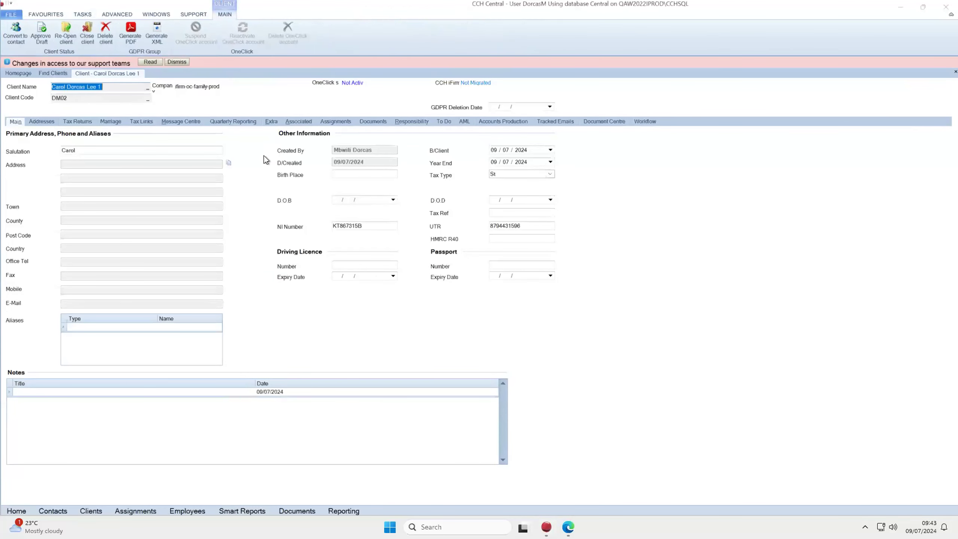
click(74, 121)
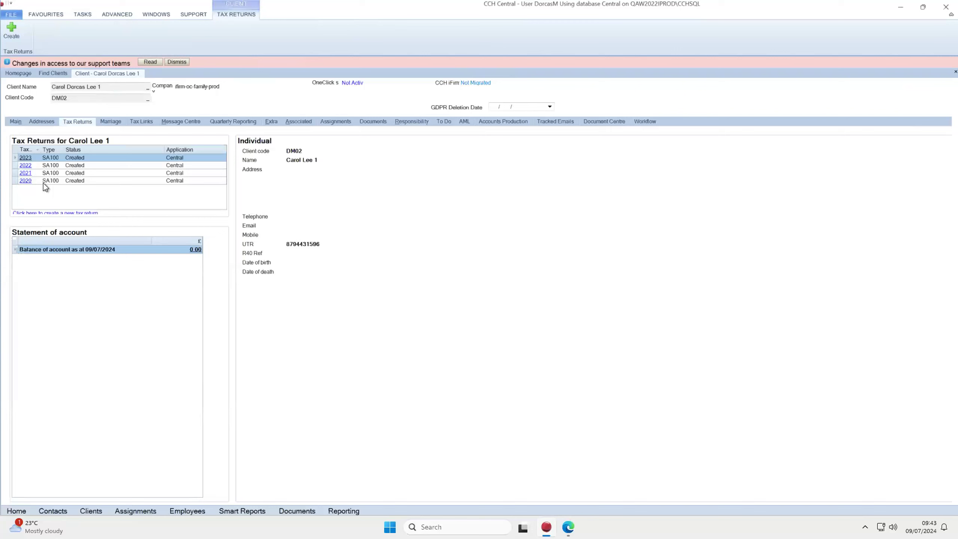
- Start a new tax return for 2024, look at the application options, and return to the type and year selection
click(46, 214)
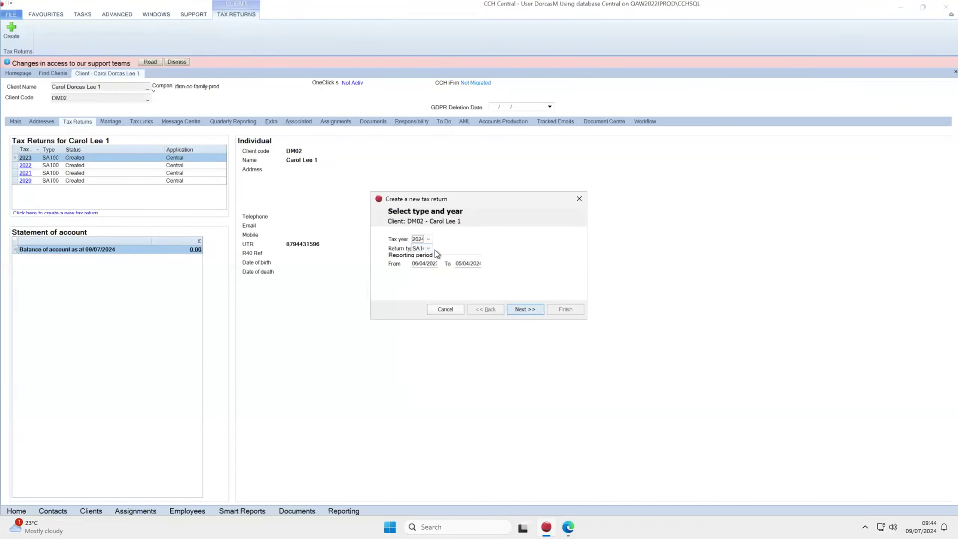
click(526, 310)
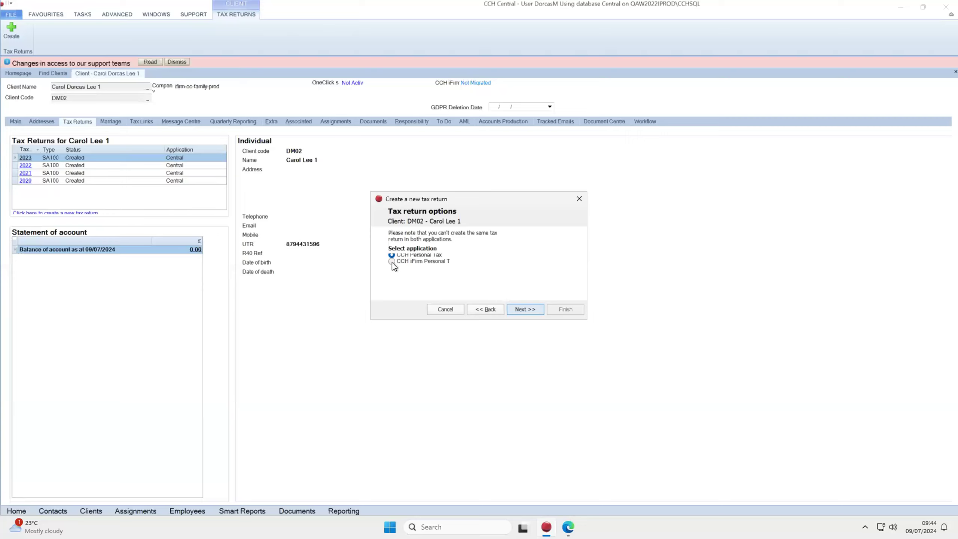
click(494, 310)
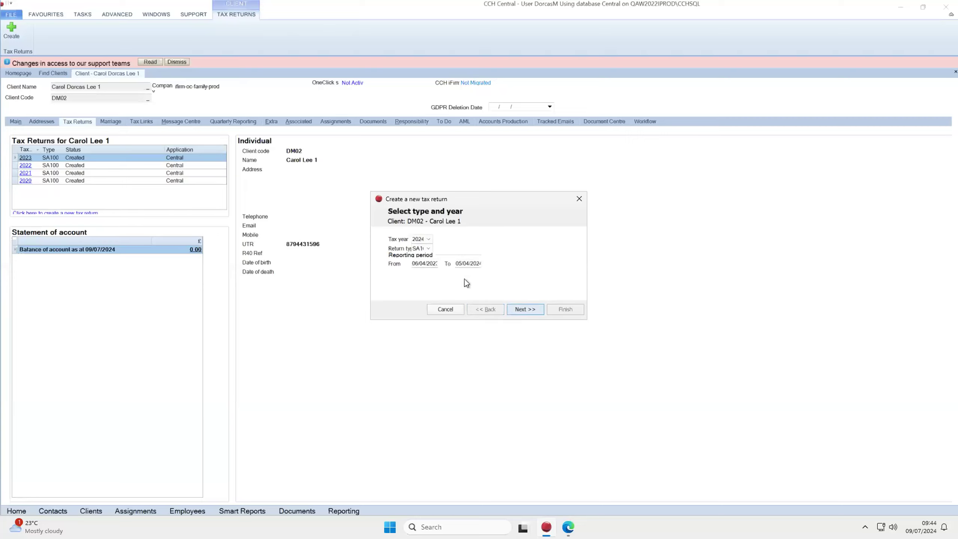
- Try the 2019 tax year to check which applications are available, then return to the type and year selection
click(427, 241)
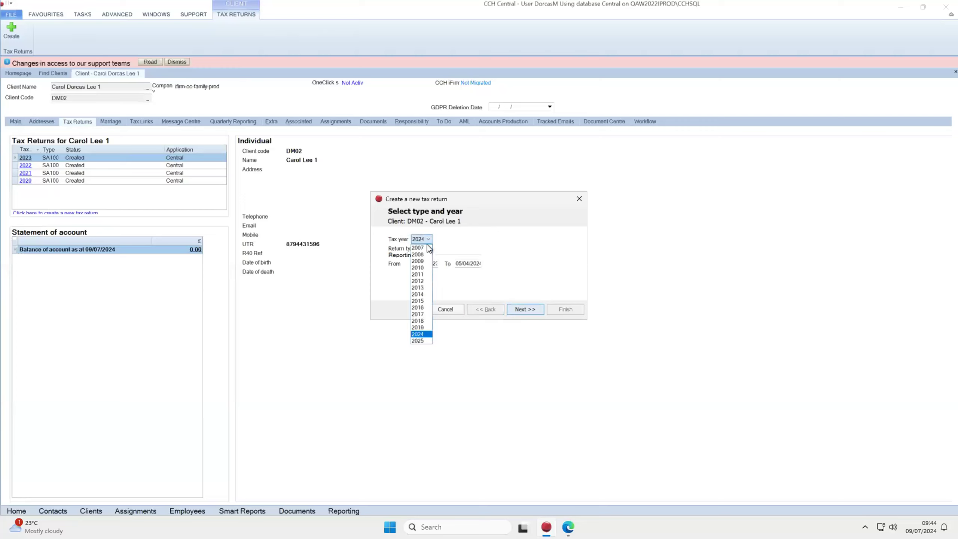
click(419, 327)
click(528, 310)
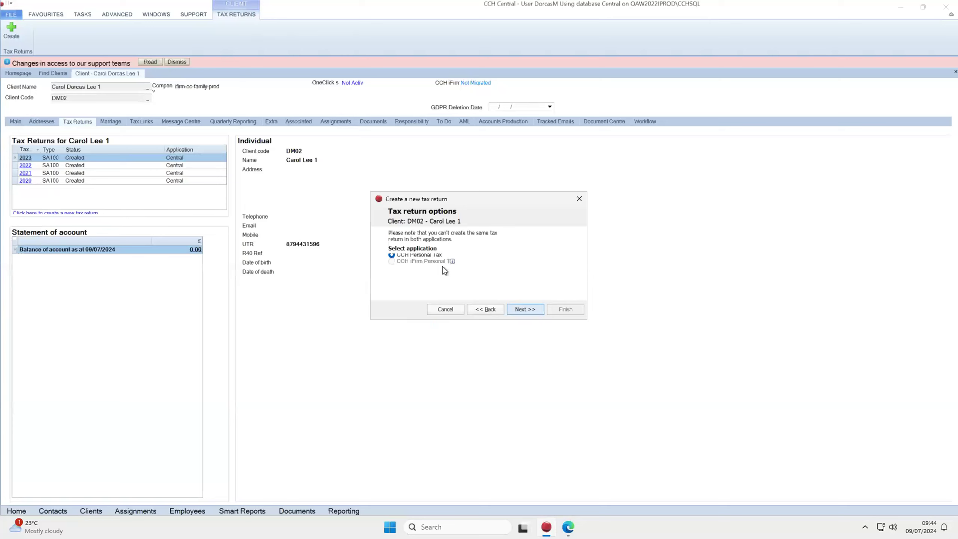
click(484, 309)
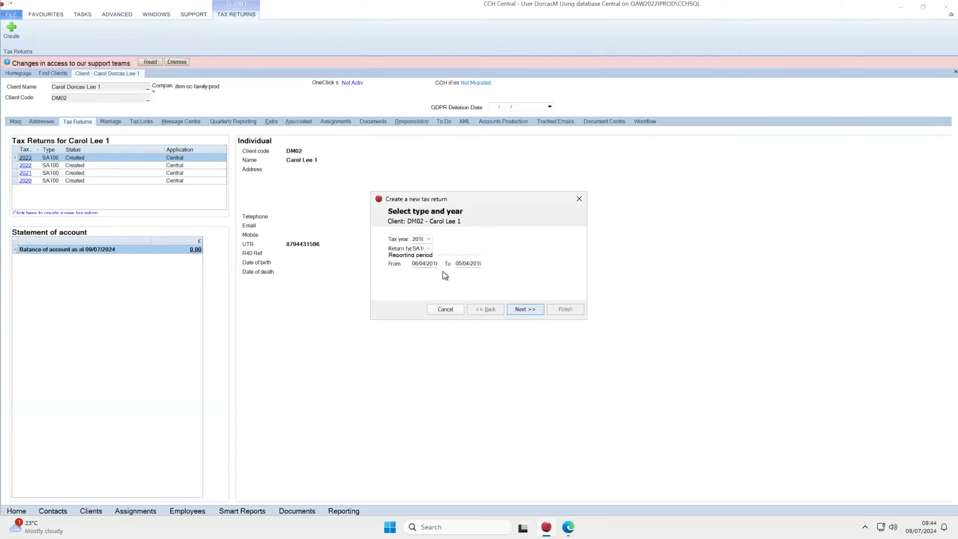
- Set the new return's tax year to 2024 and continue to the application selection
click(427, 239)
click(418, 334)
click(521, 310)
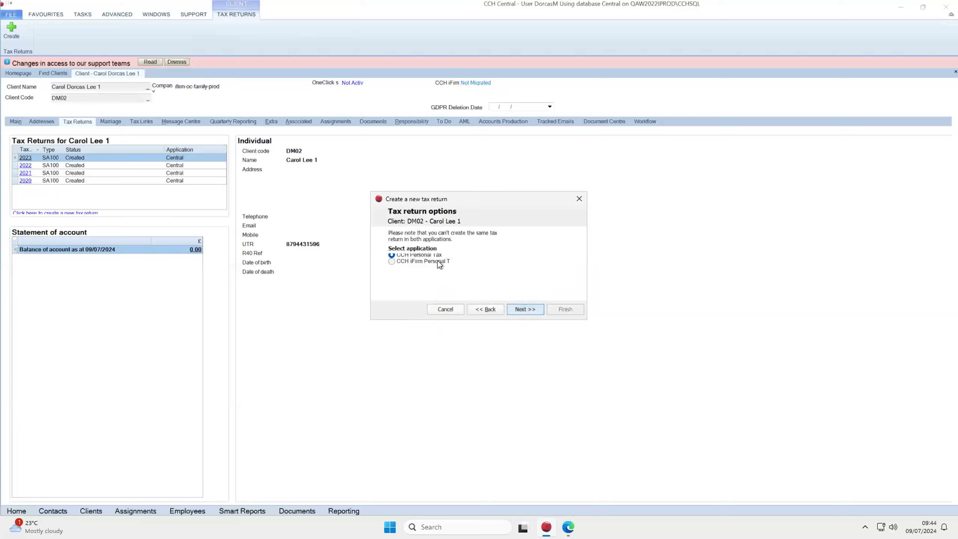
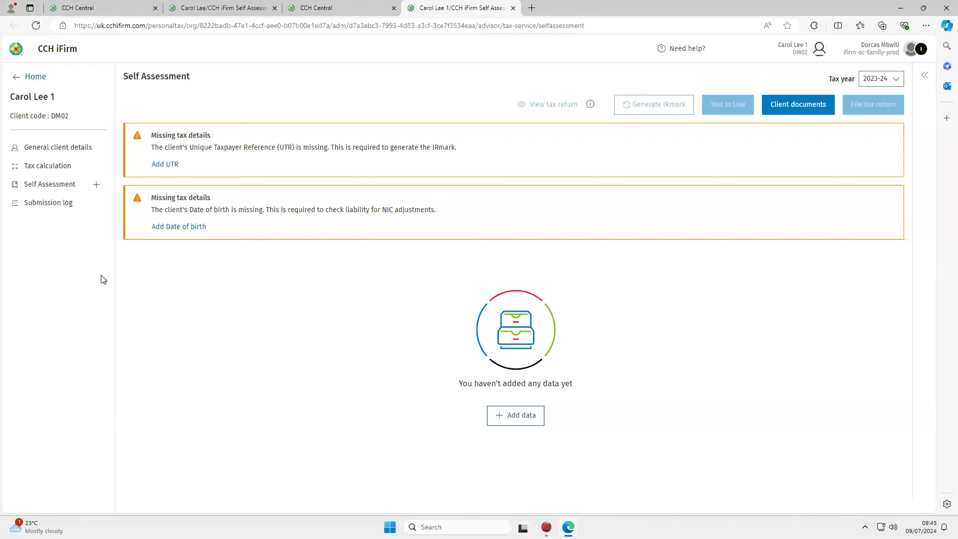
- Add Child benefit as a data source to the second client's 2023-24 Self Assessment
click(520, 419)
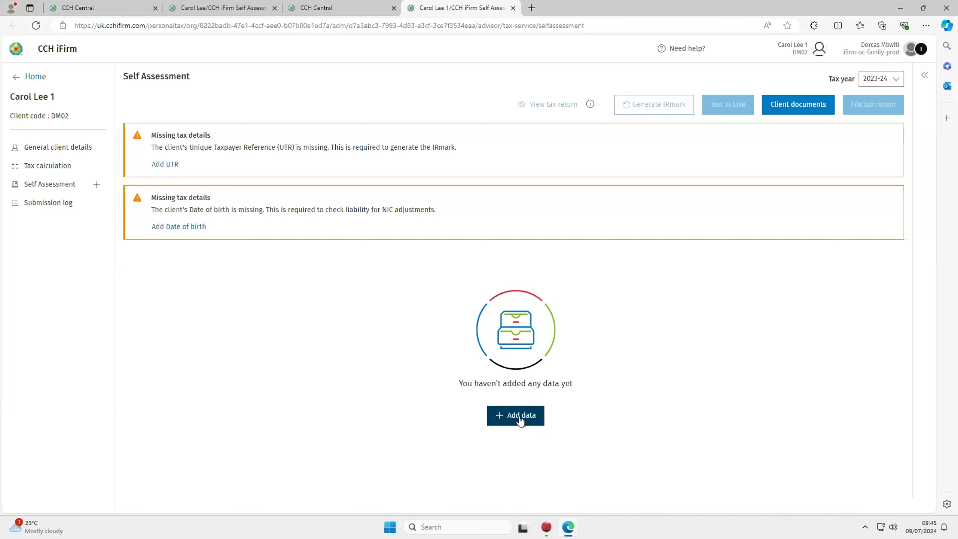
click(520, 416)
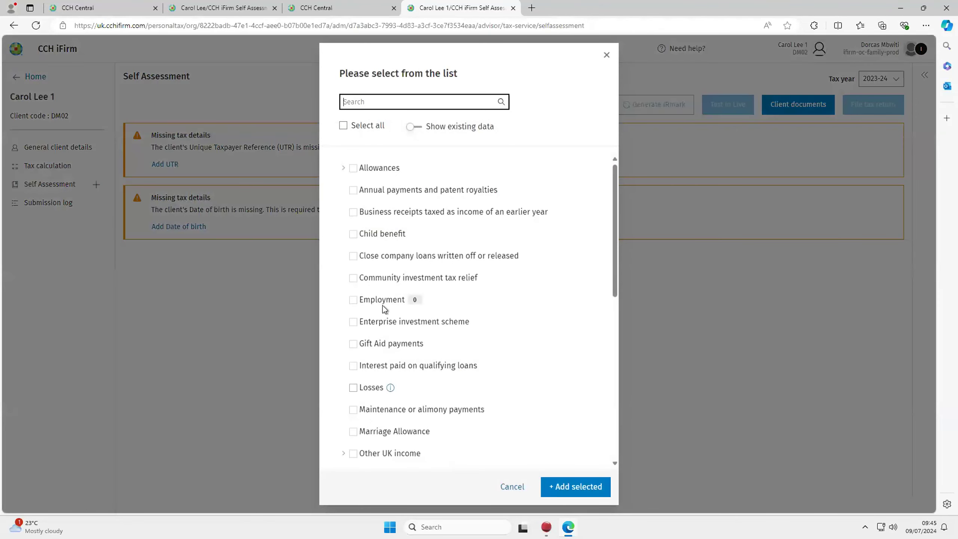
click(353, 234)
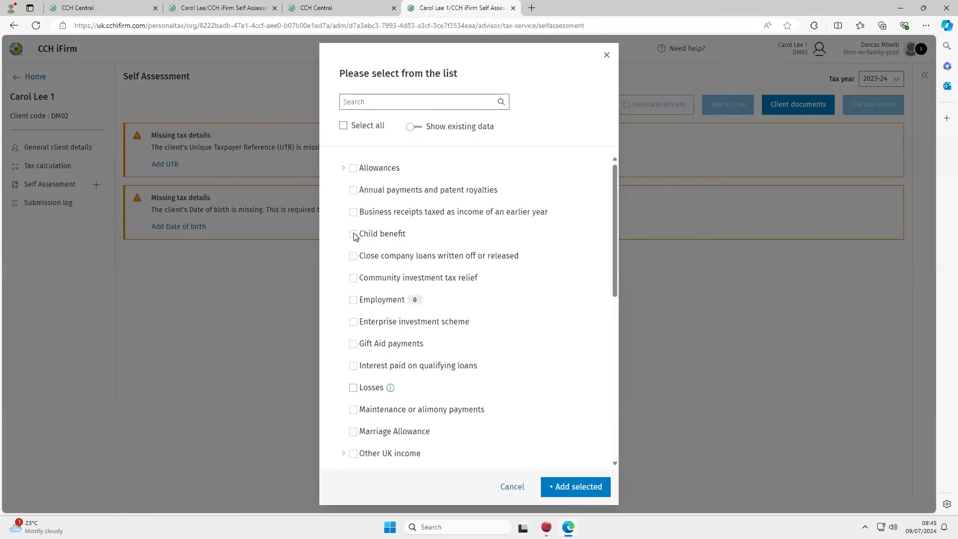
click(554, 491)
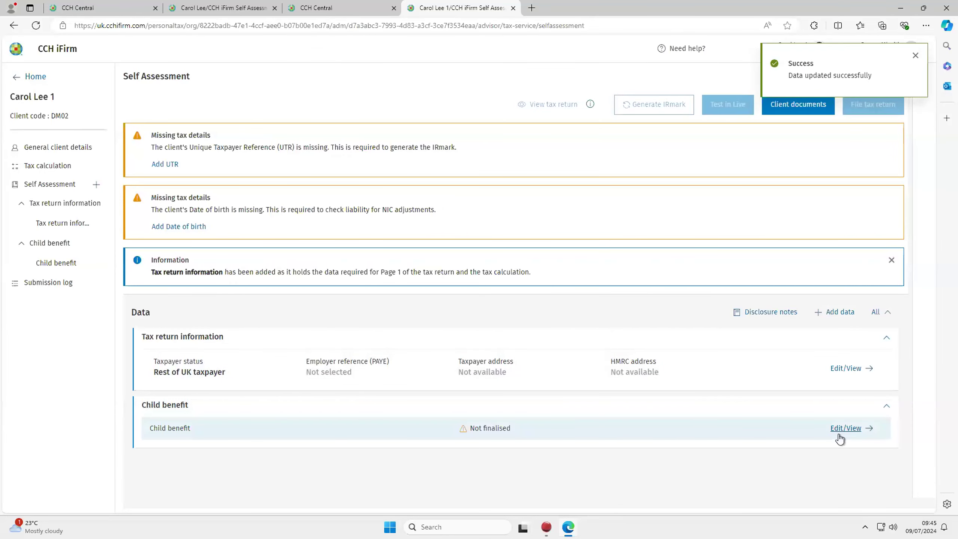
- Close the second client's return, check its 2024 entry in CCH Central's tax return list, and go back to the first client's Self Assessment
click(514, 7)
click(251, 9)
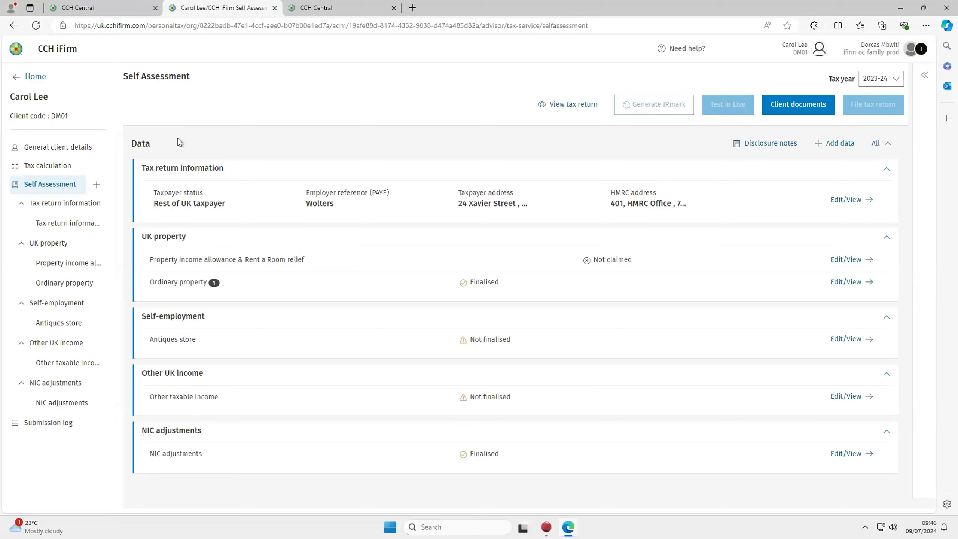
click(901, 8)
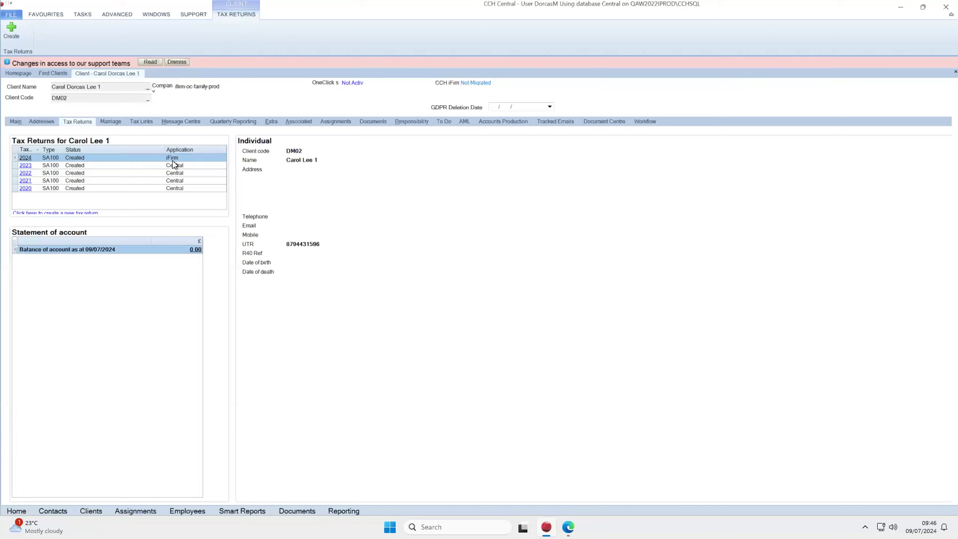
click(569, 527)
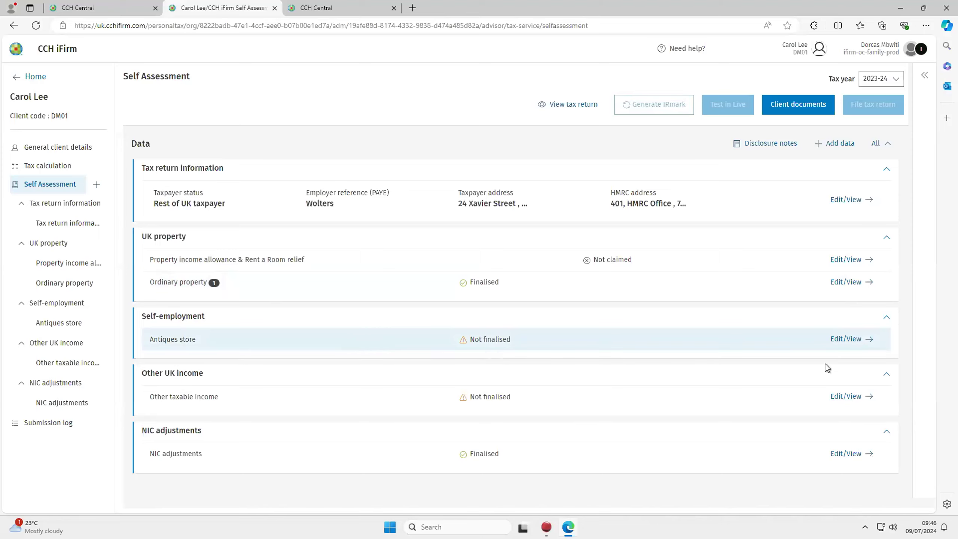
- Add and save the disclosure note "Wages, salaries, and other staff costs increased 12% in comparison to last year." in the Antiques store self-employment data
click(855, 342)
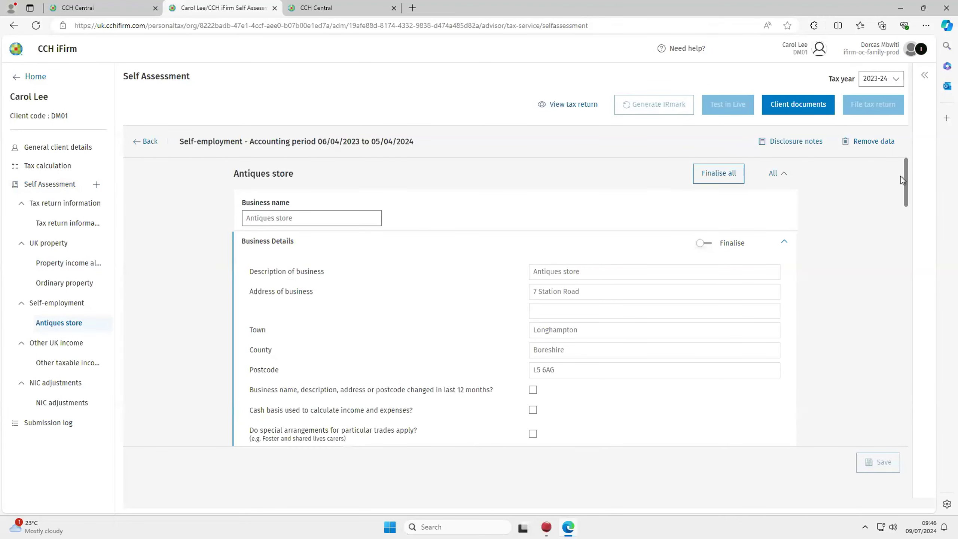
scroll(905, 169, down, 3)
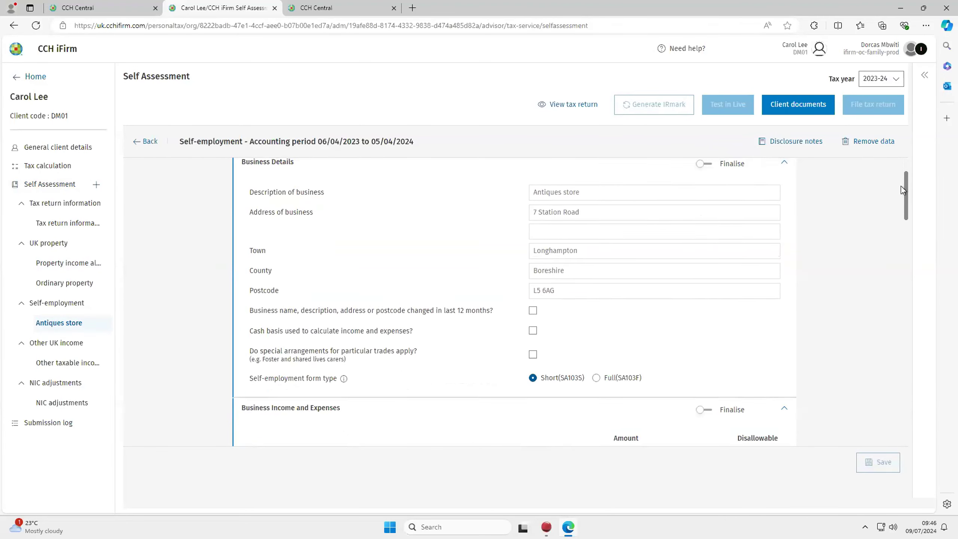
drag(902, 183, 902, 234)
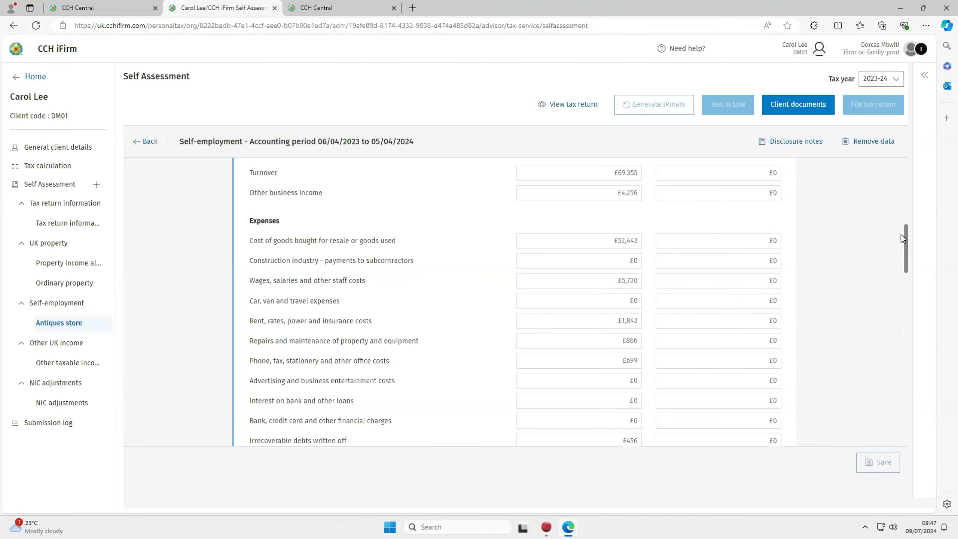
click(797, 144)
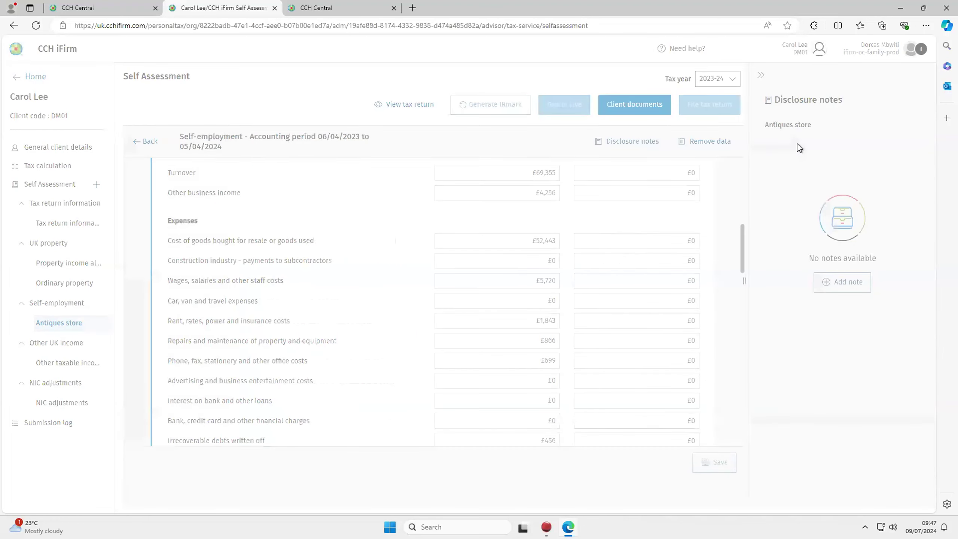
click(840, 281)
click(818, 221)
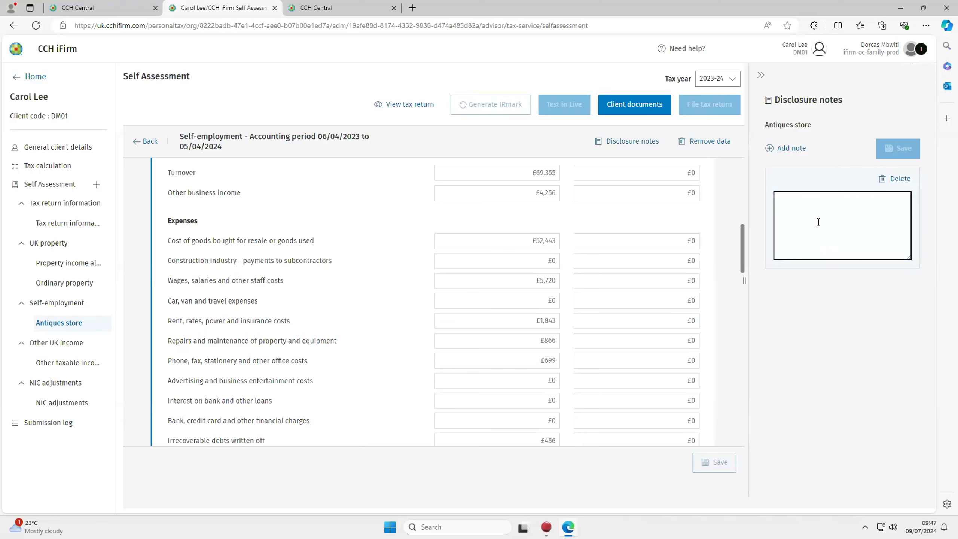
text(Wages, salaries, and other staff costs increased 12% in comparison to last year.)
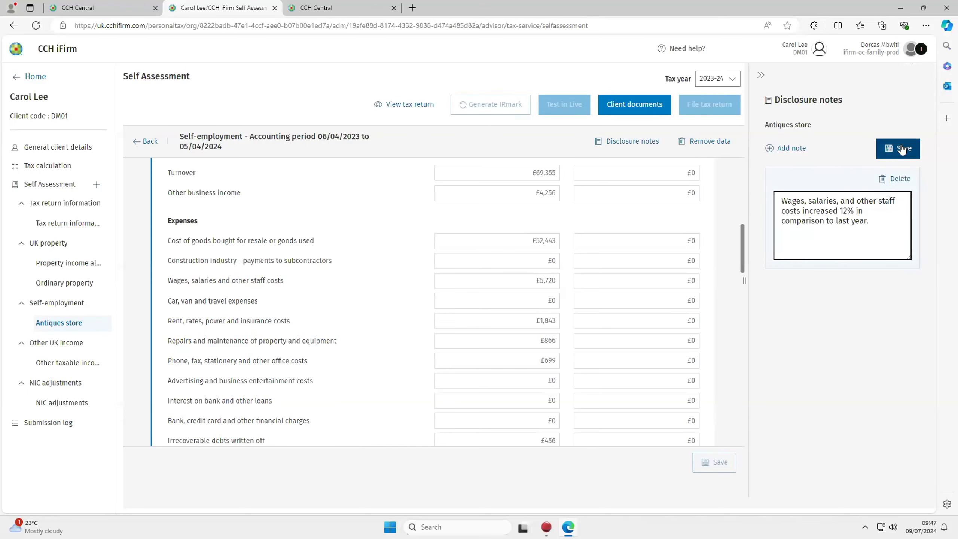
click(901, 148)
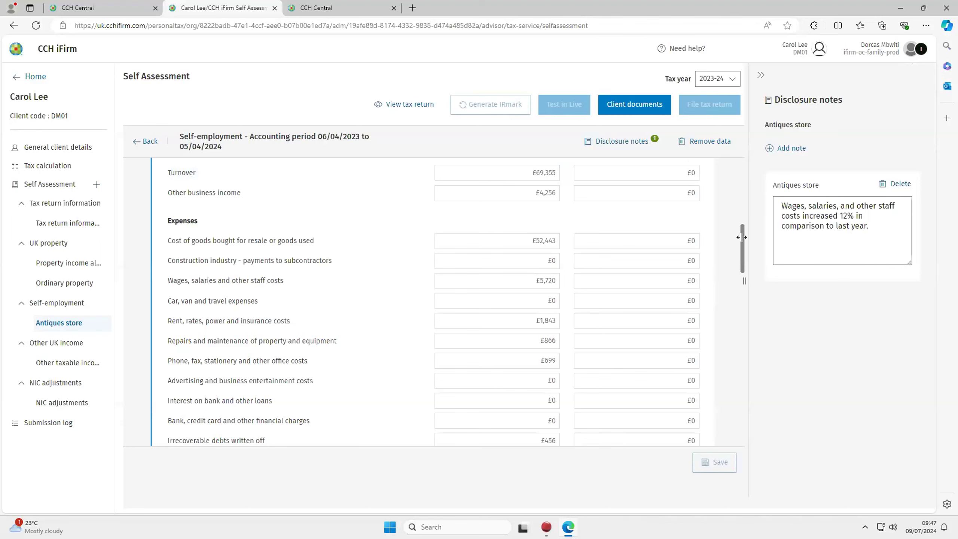
click(761, 75)
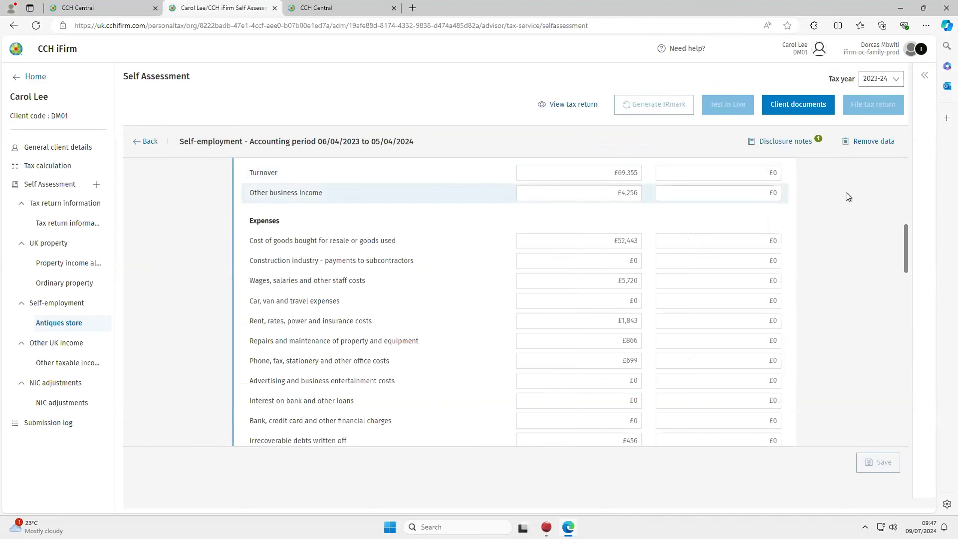
- Finalise all sections of the Antiques store self-employment data, save, and return to the Self Assessment overview
scroll(848, 196, up, 10)
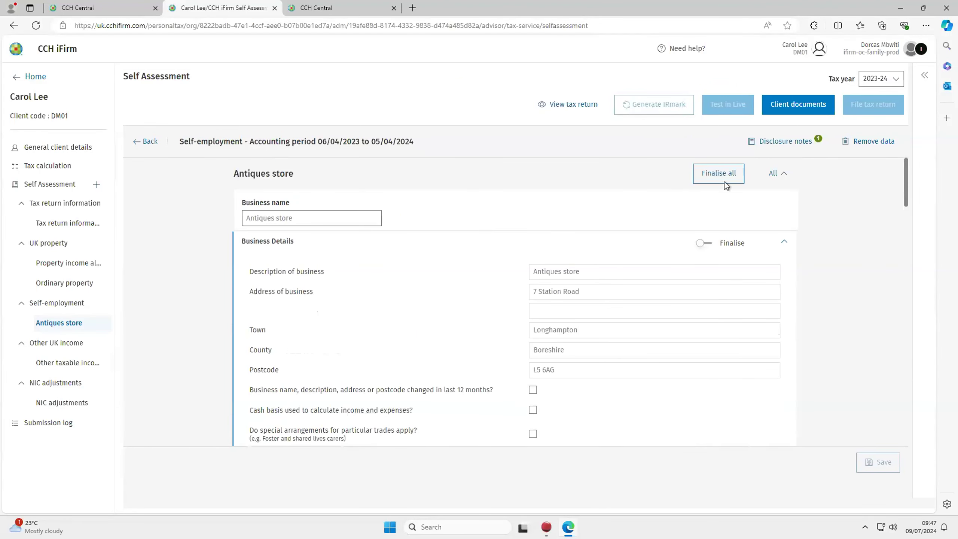
click(724, 181)
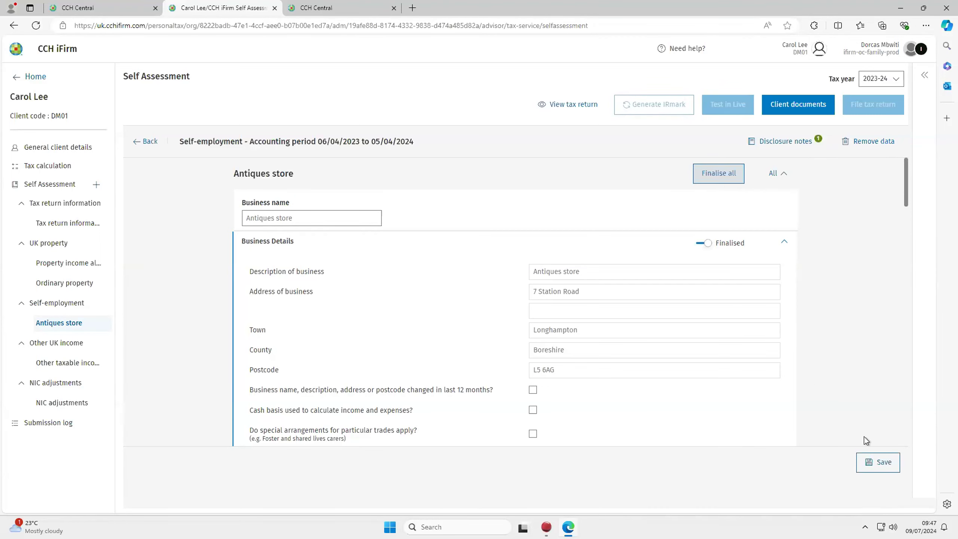
click(878, 462)
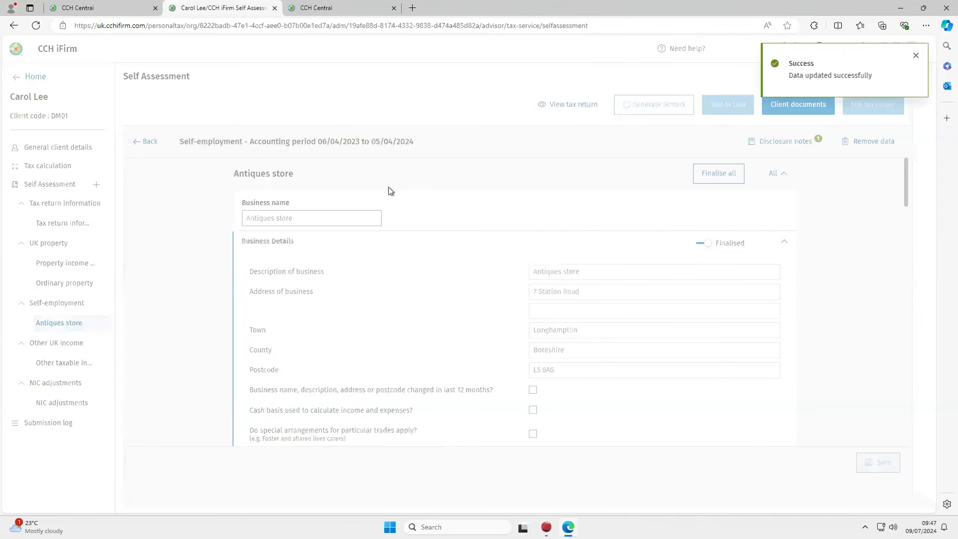
click(149, 142)
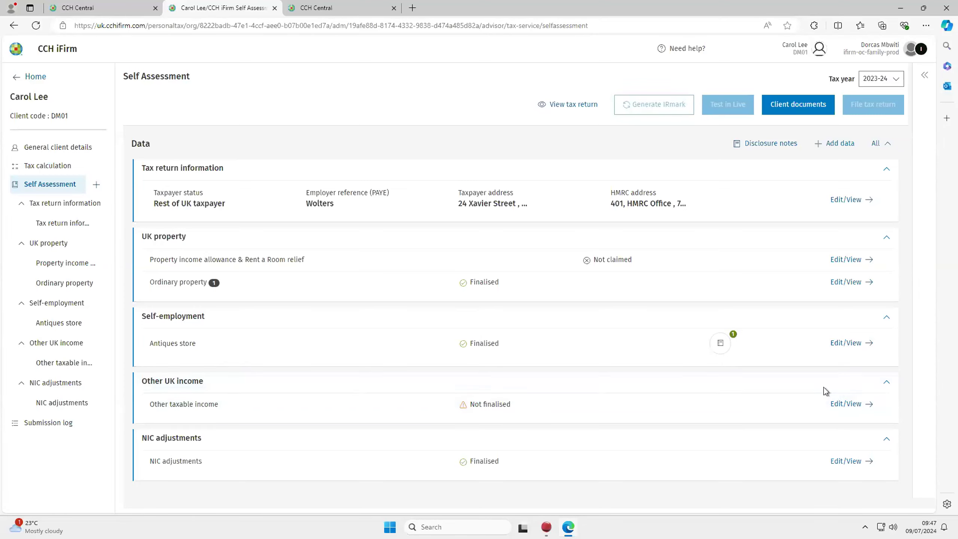
- Remove the unfinalised Other taxable income data source from the 2023-24 Self Assessment
click(846, 404)
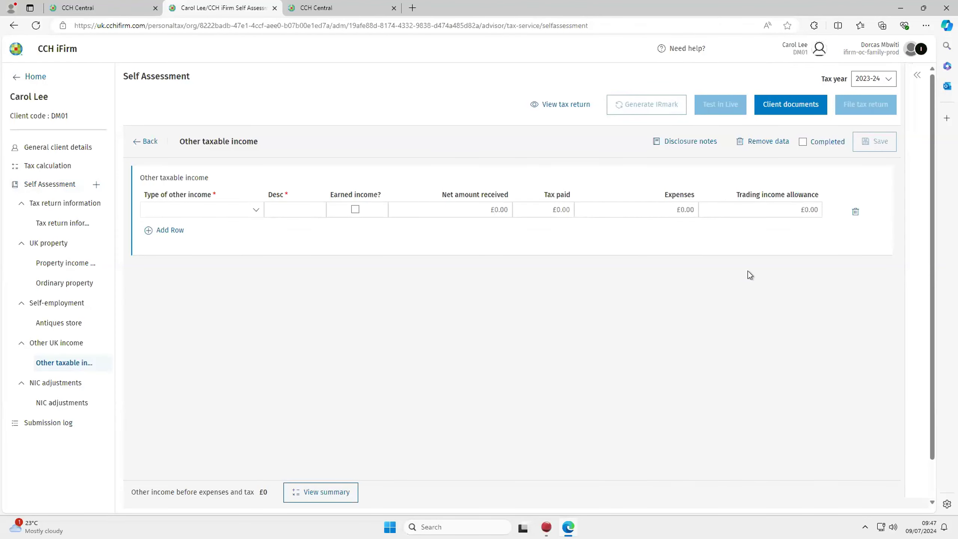
click(771, 142)
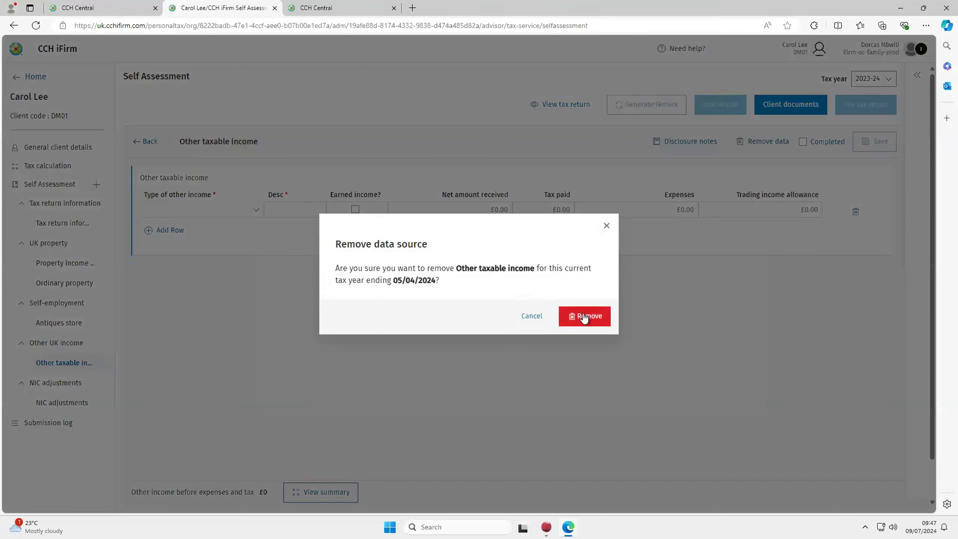
click(583, 316)
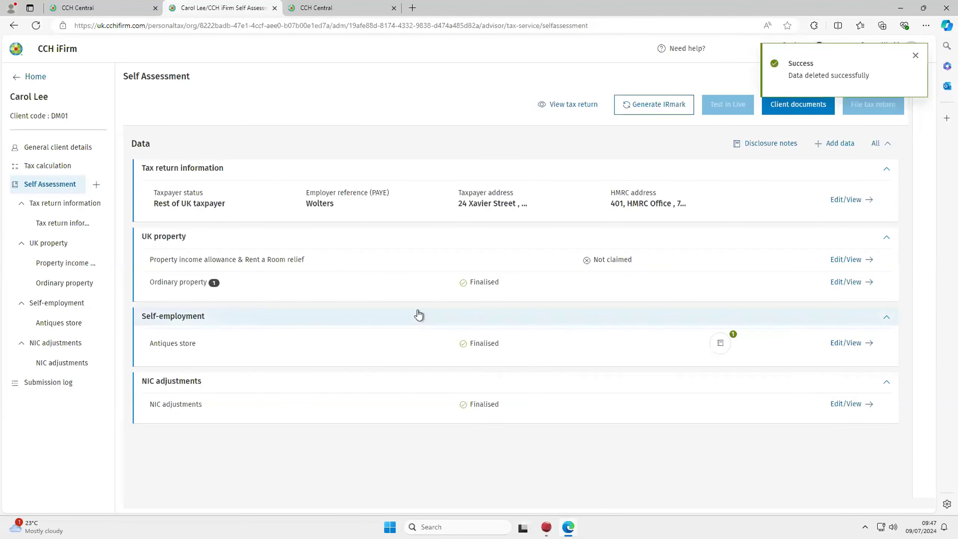
- Find the interest data sources with the search text "intere" and add Interest from banks under UK interest
click(103, 184)
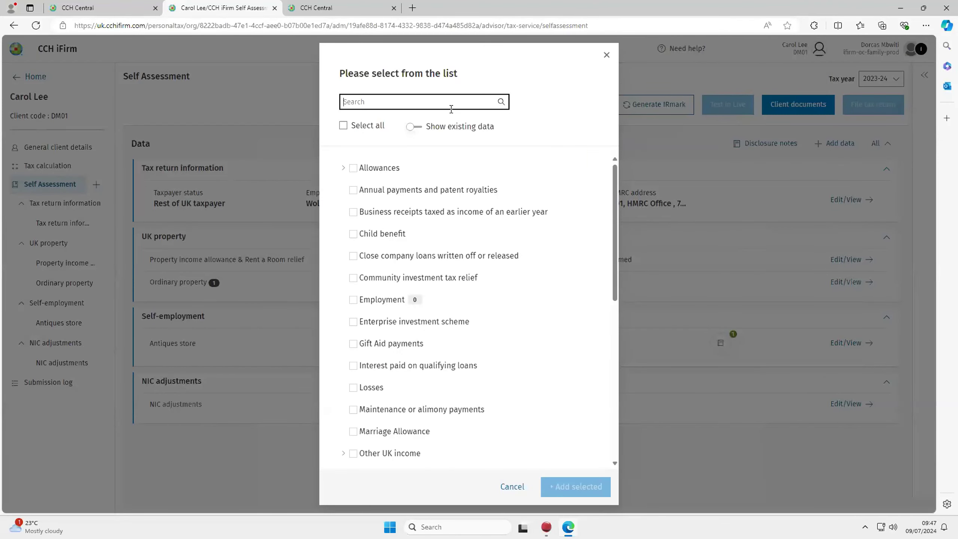
text(intere)
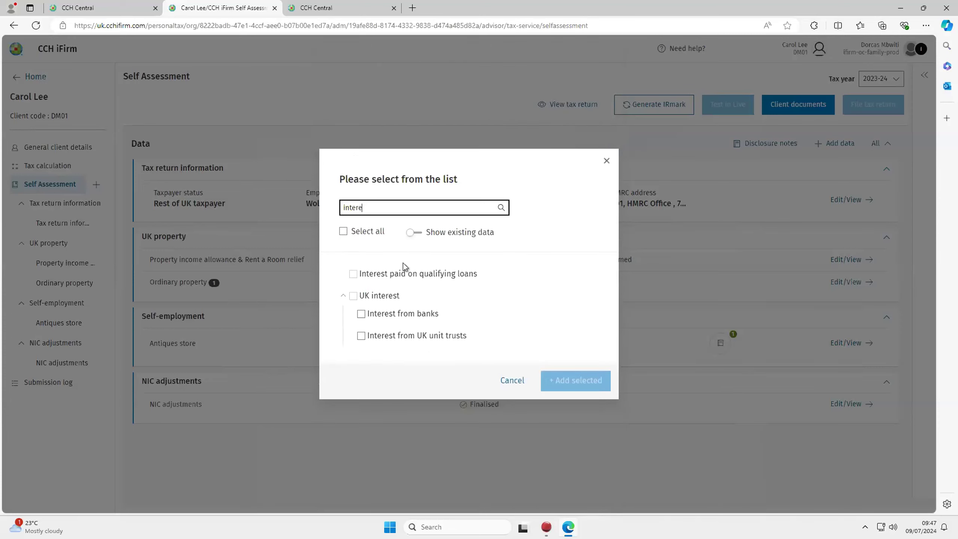
click(361, 315)
click(586, 384)
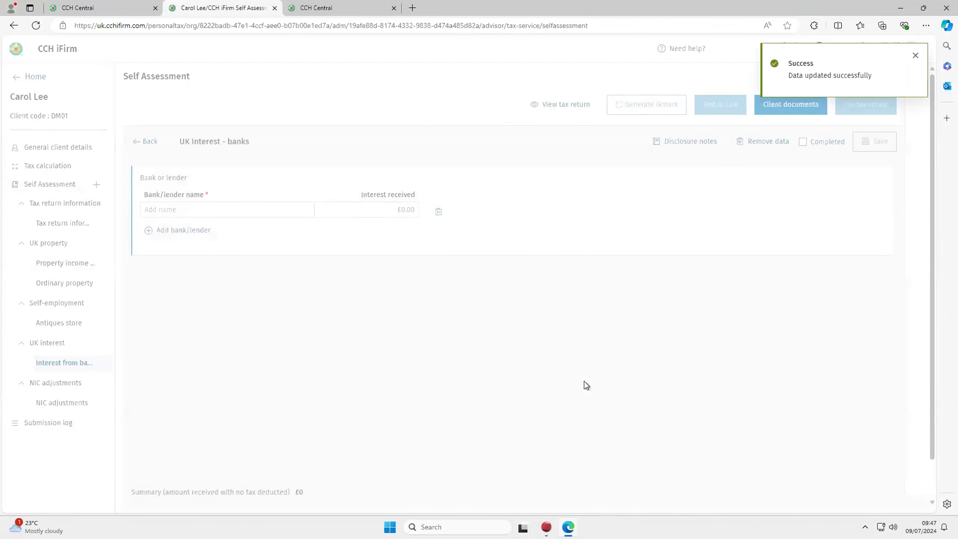
- Enter natwest as the bank with £21.01 of interest received in the UK Interest - banks data
click(277, 211)
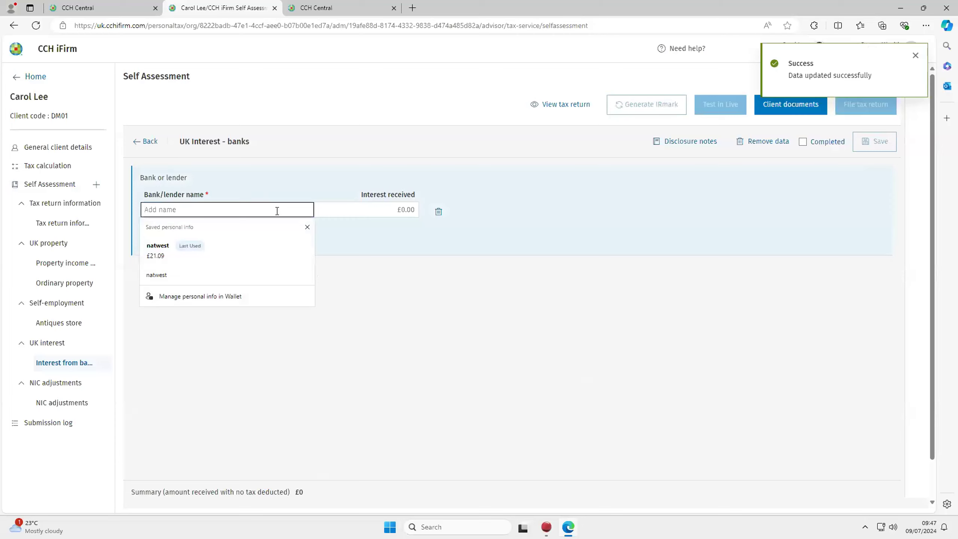
text(Na)
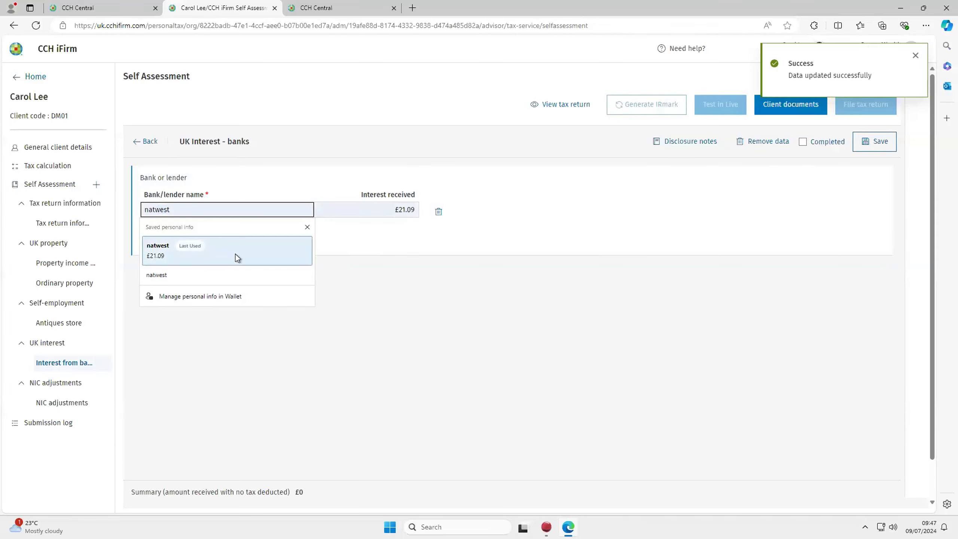
click(235, 254)
click(411, 210)
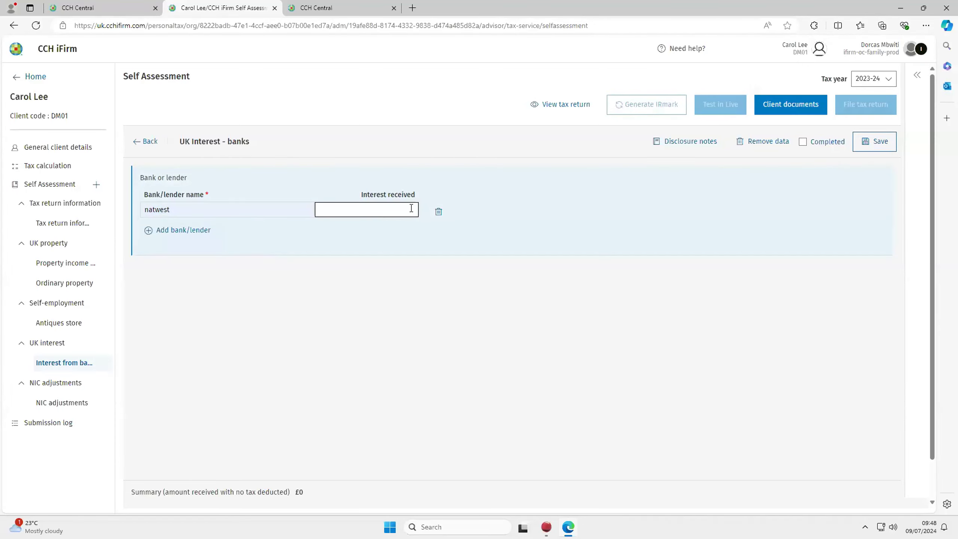
text(21.01)
click(529, 283)
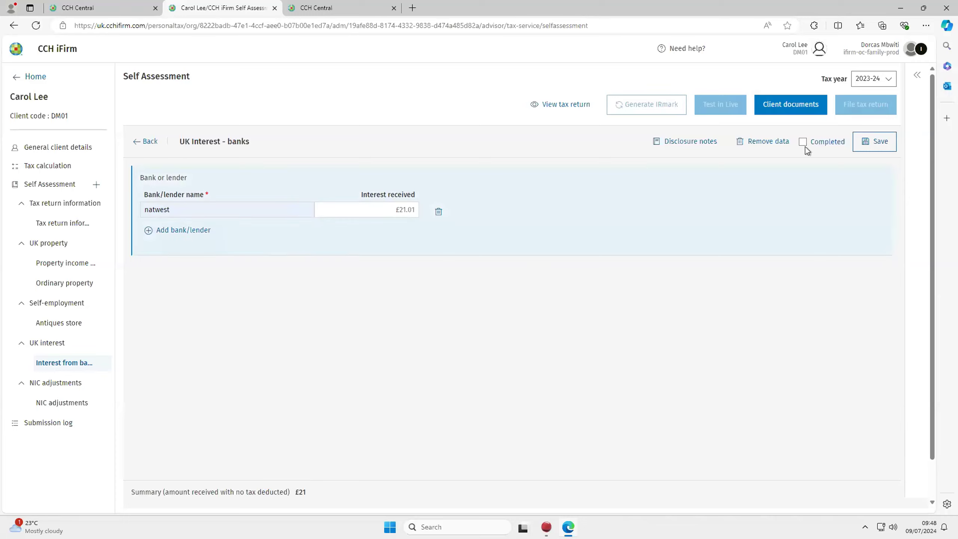
- Mark the UK bank interest data as completed, save it, and return to the Self Assessment overview
click(803, 145)
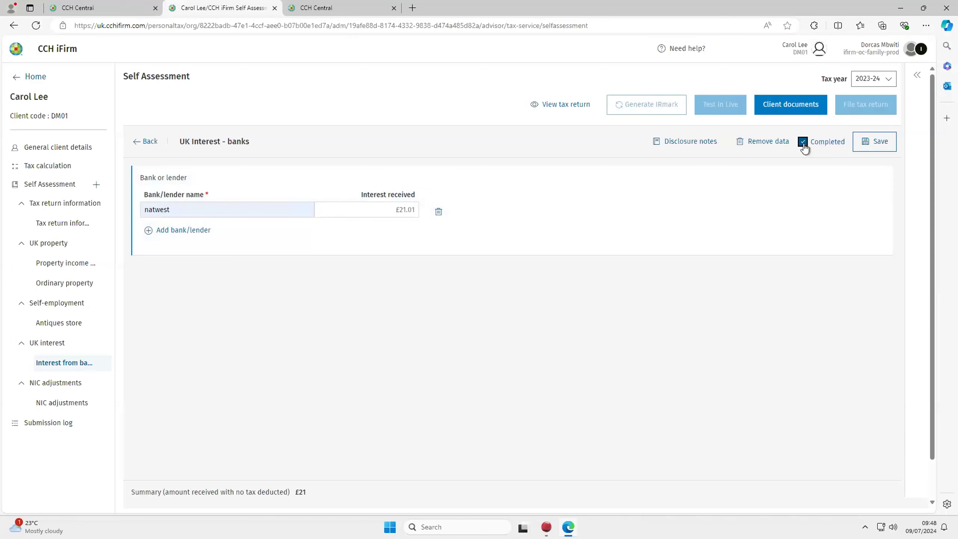
click(875, 150)
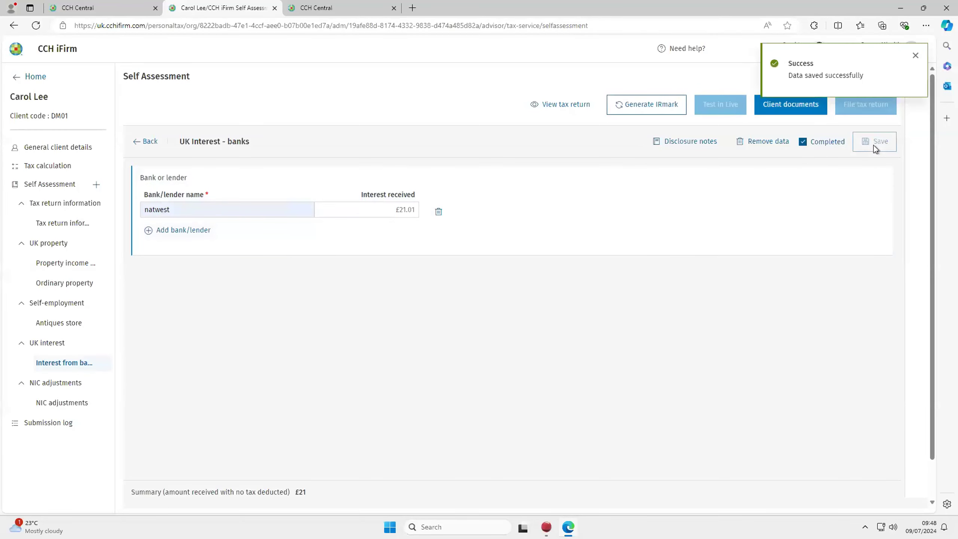
click(145, 143)
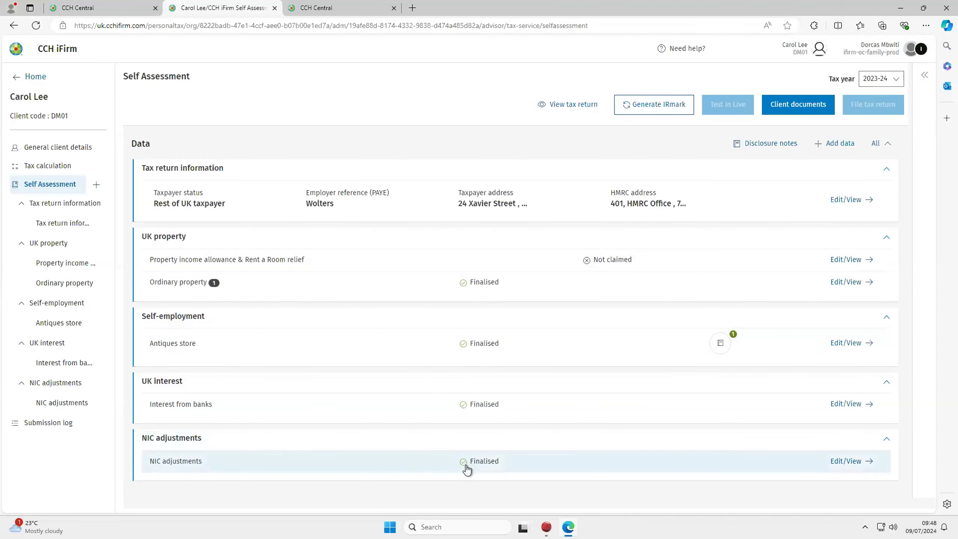
- Open the client's 2023-24 tax calculation and review it from the income received down to the payment summary
click(36, 167)
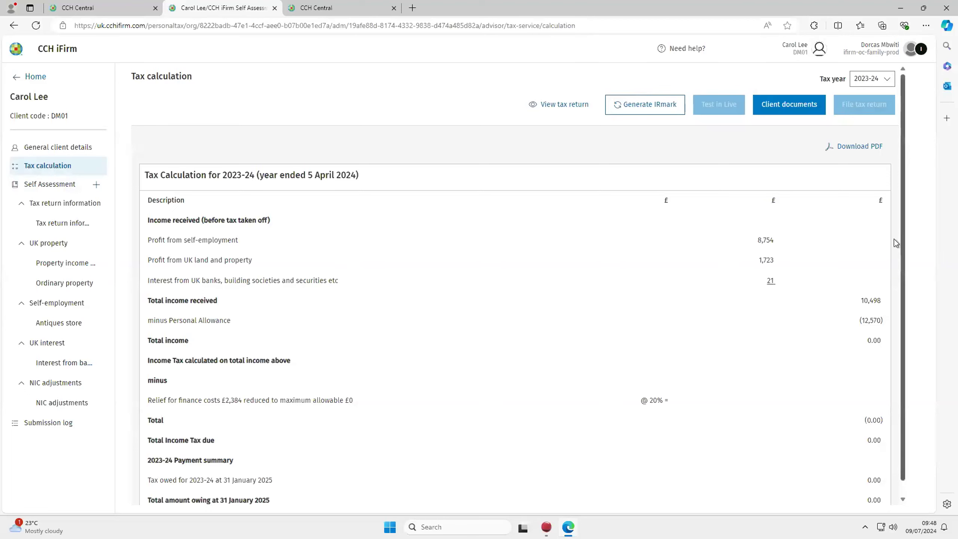
drag(904, 216, 908, 238)
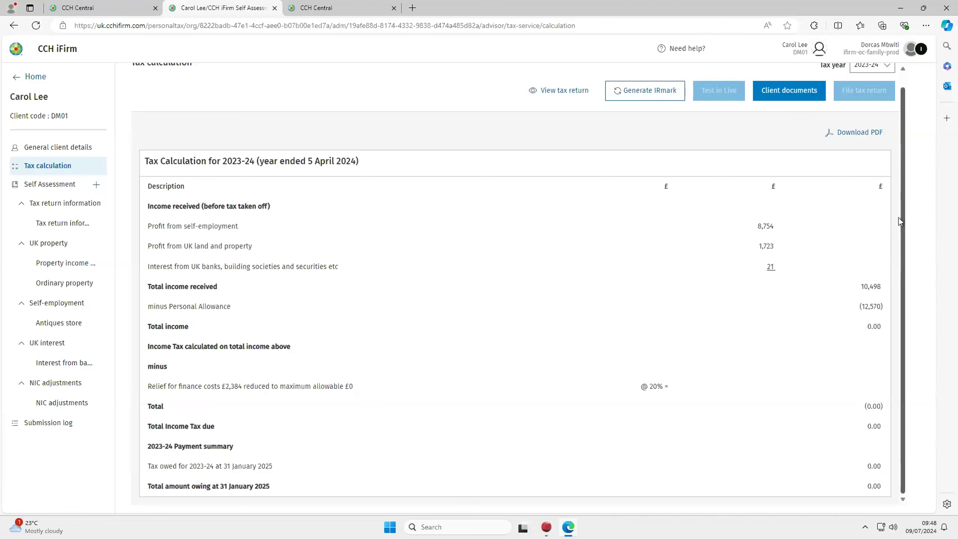
scroll(898, 221, up, 1)
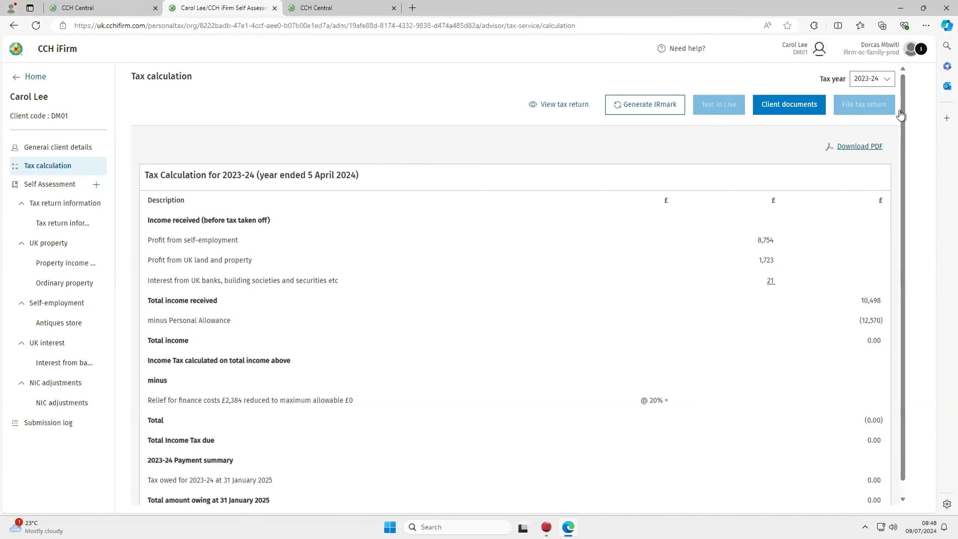
- Switch to CCH Central, pass the Return Reviewed step of the client's tax return workflow on the homepage, and refresh the workflow status
click(900, 9)
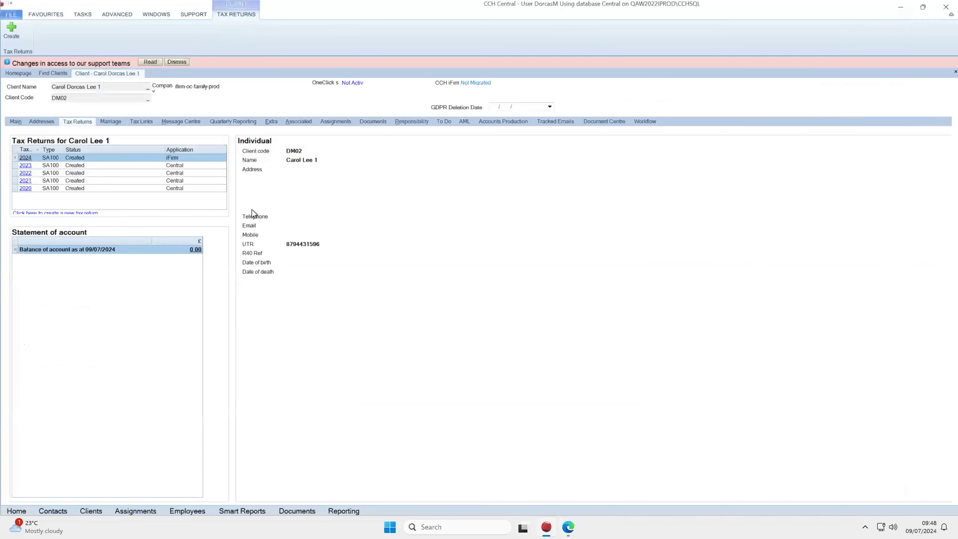
click(18, 74)
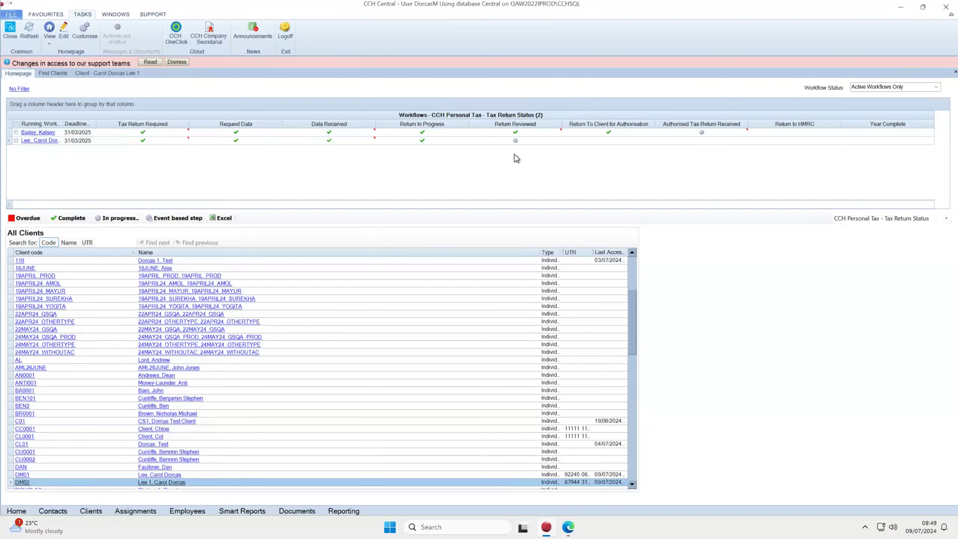
right_click(515, 141)
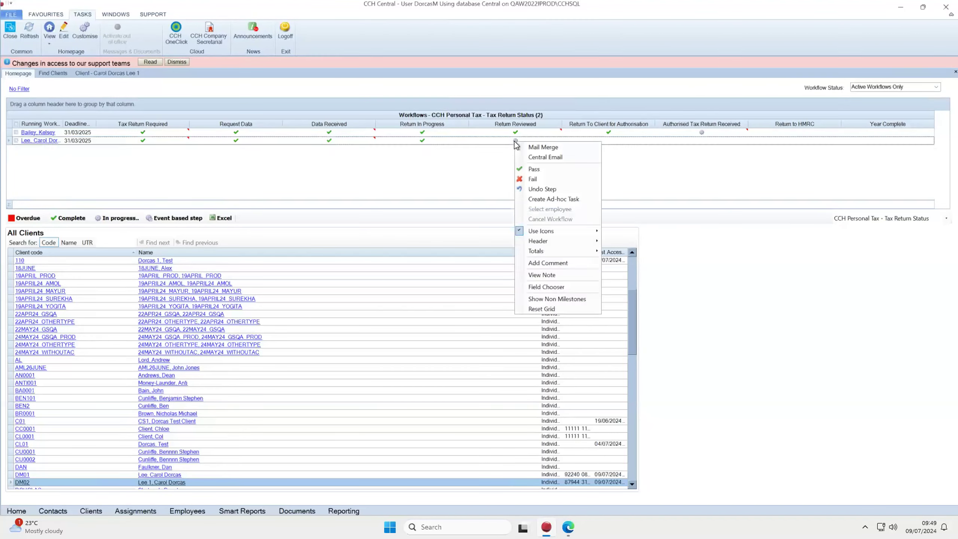
click(534, 170)
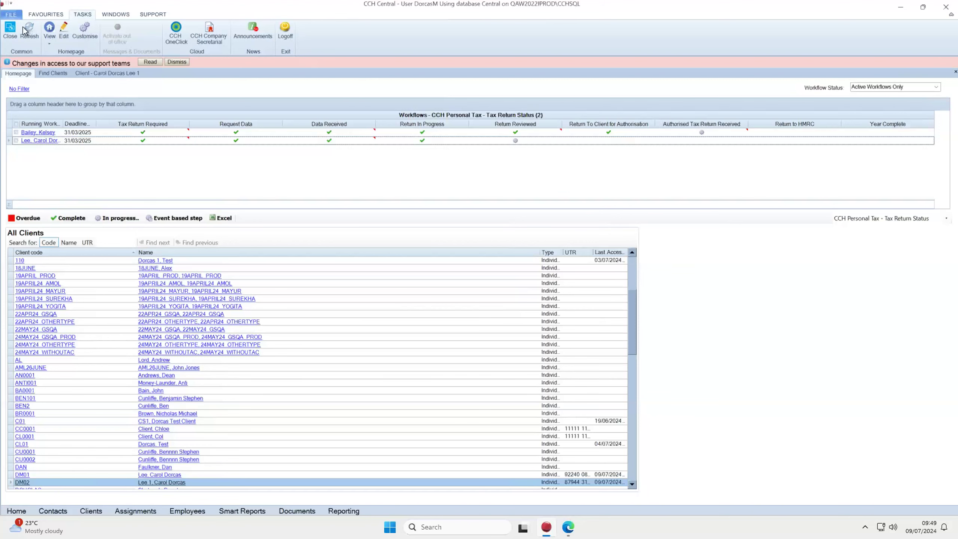
click(29, 37)
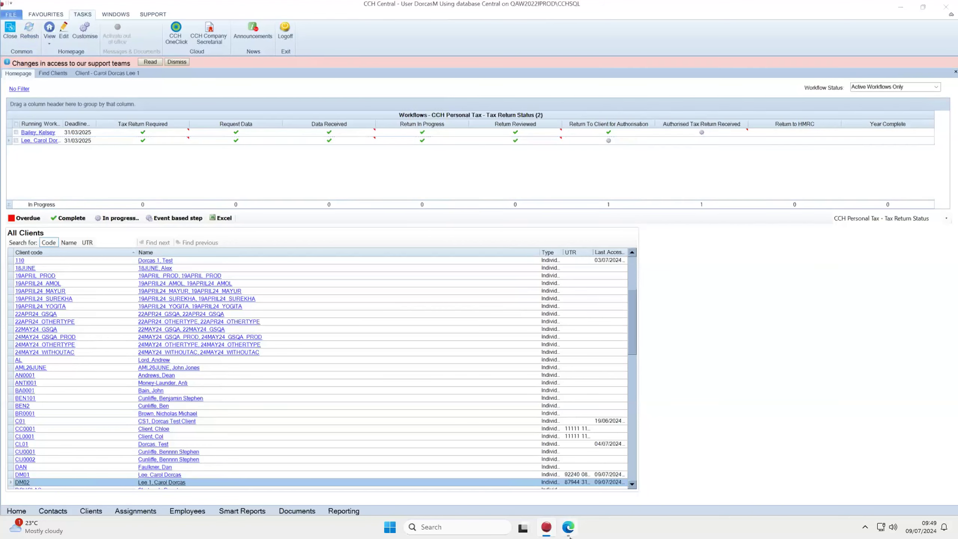
- Switch back to CCH iFirm, generate the IRmark for the client's 2023-24 return, and submit the return as a Test in Live
click(569, 527)
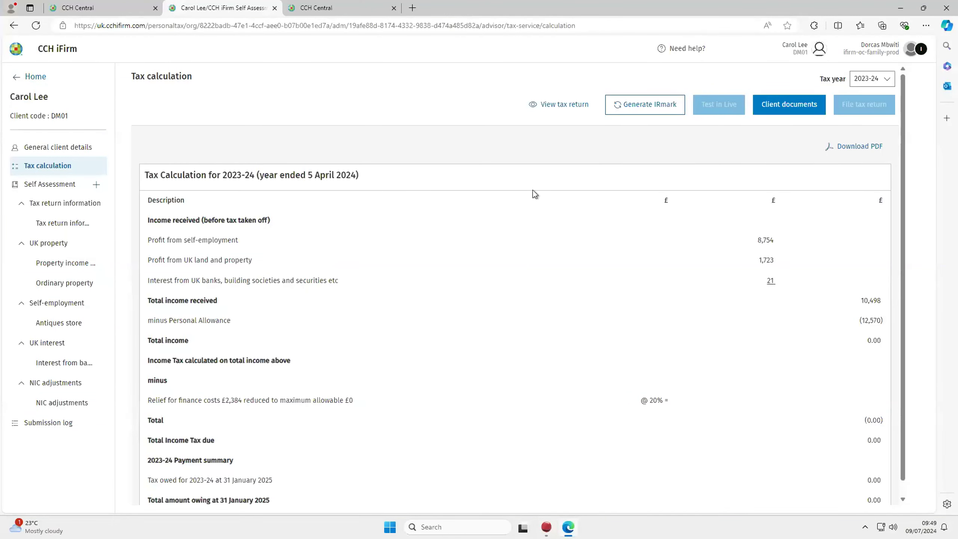
click(636, 113)
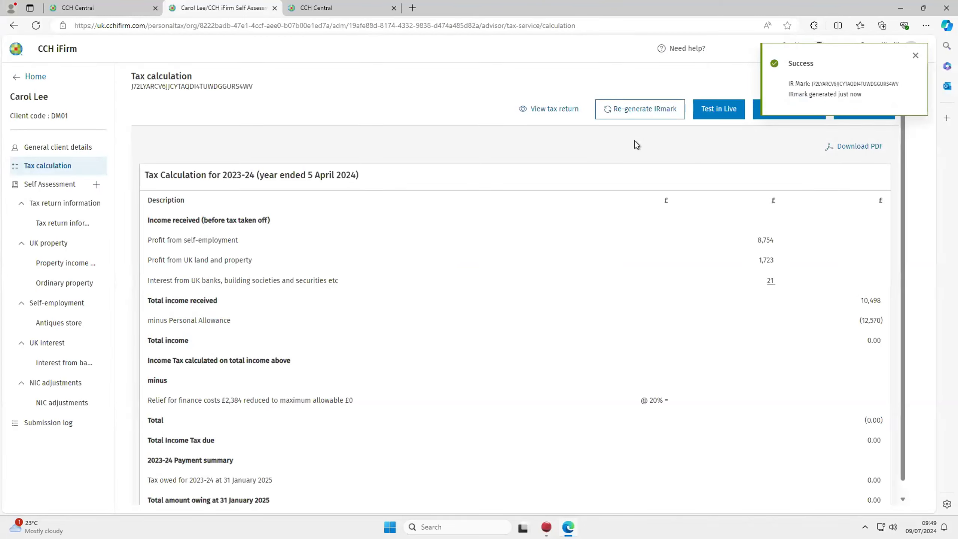
click(916, 55)
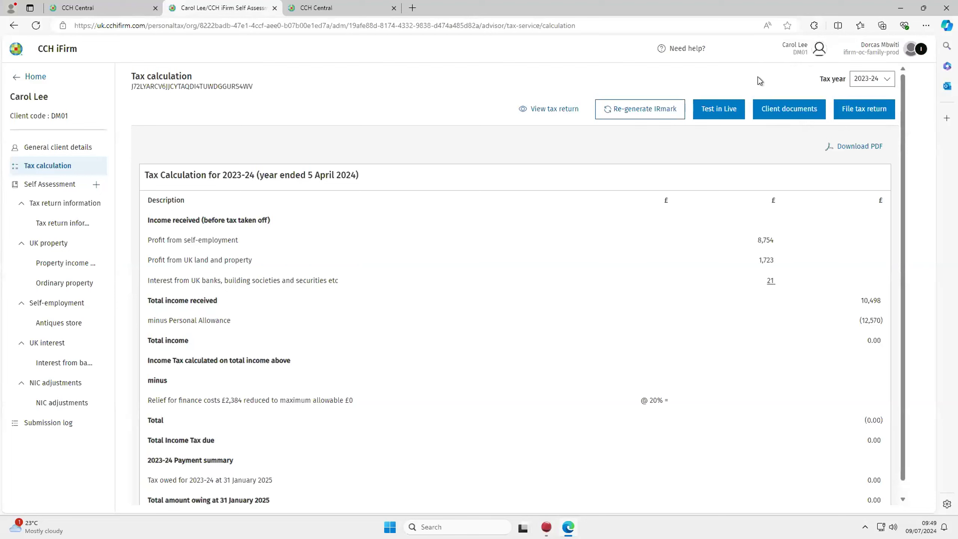
click(732, 113)
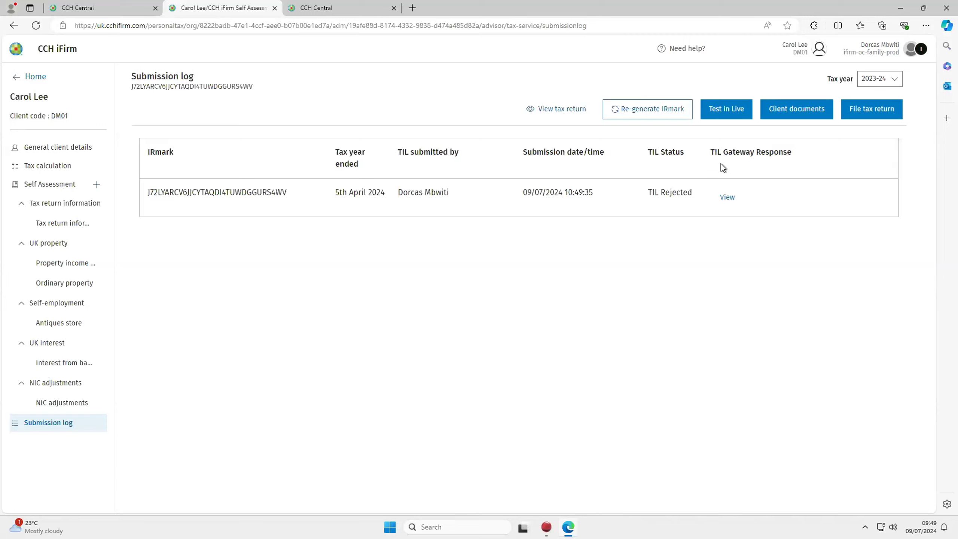
- Open the client documents for 2023-24 and review the tax return from its first page through the tax calculation summary to the payment summary
click(802, 120)
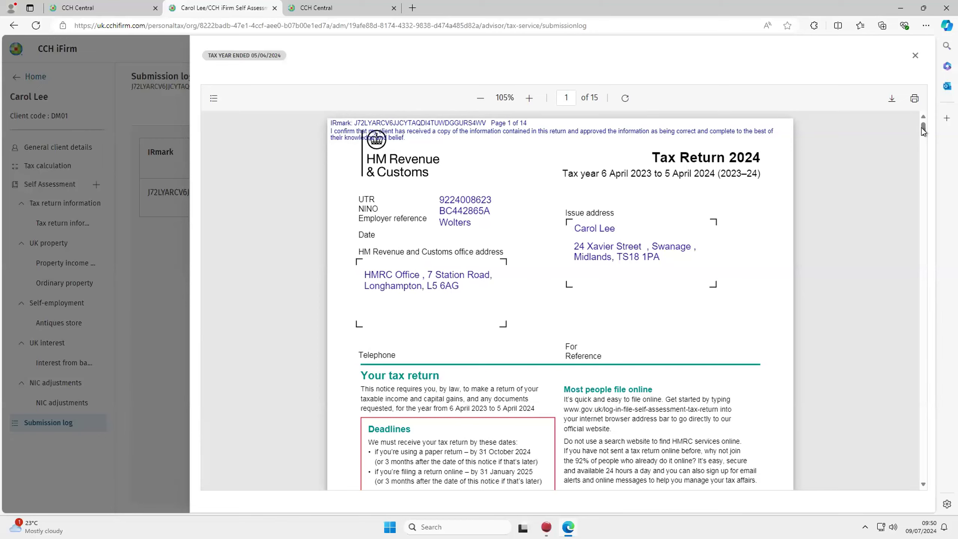
scroll(918, 213, down, 6)
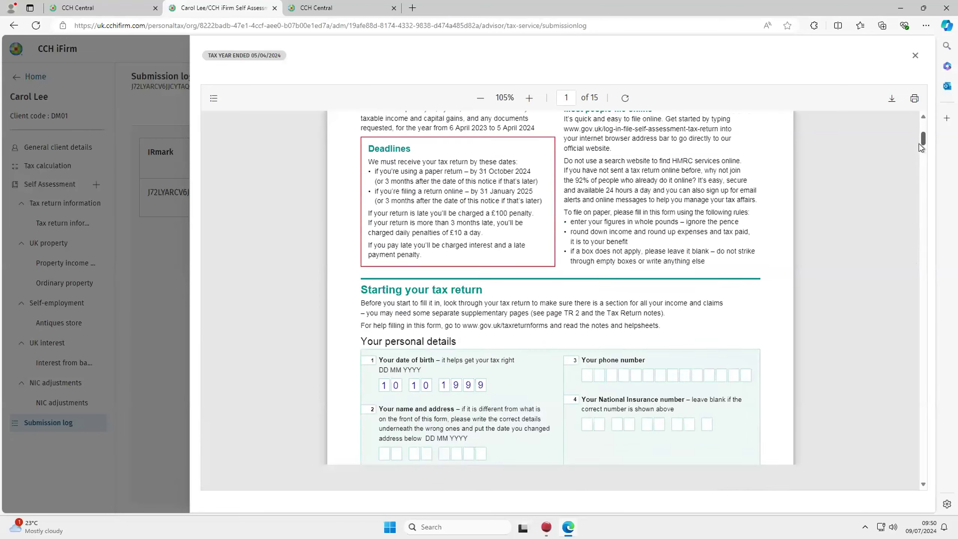
scroll(920, 145, down, 20)
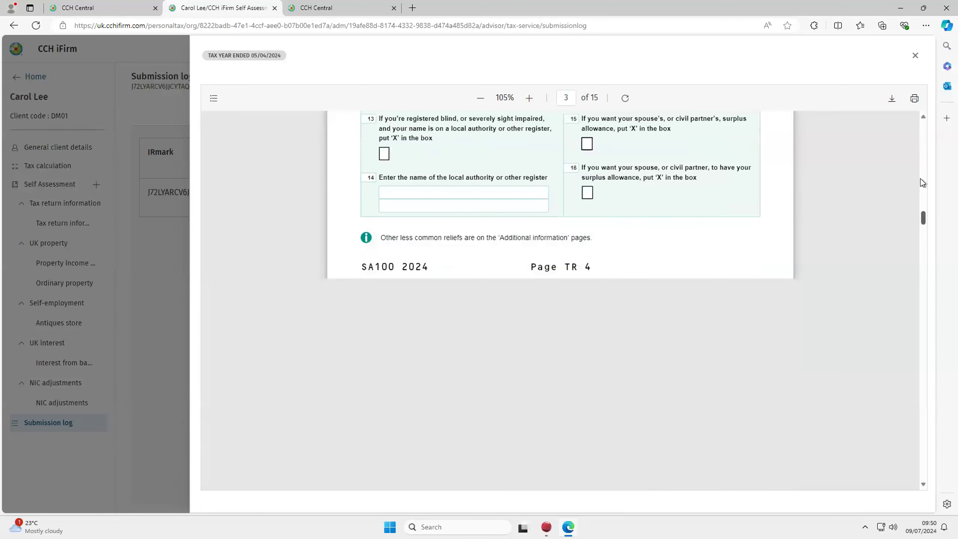
scroll(920, 181, down, 8)
scroll(923, 238, up, 15)
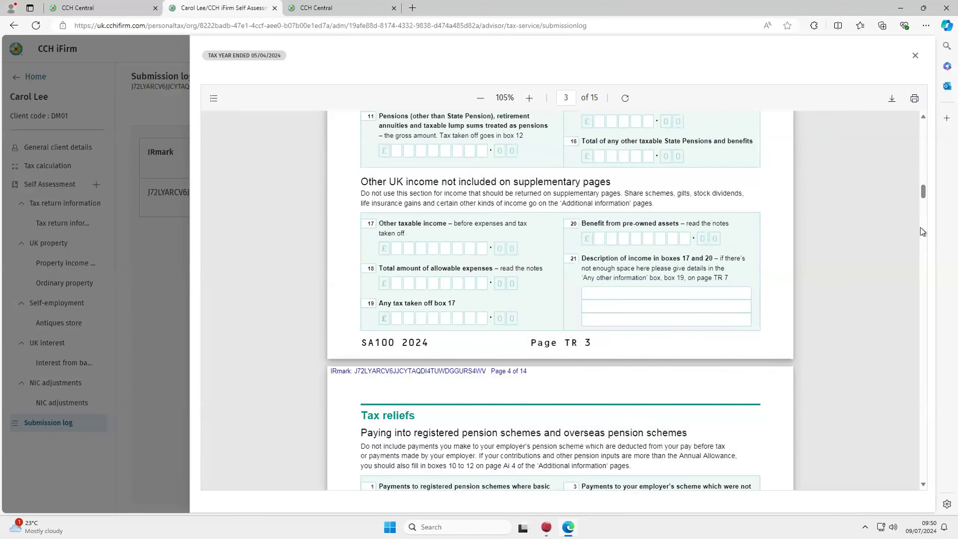
drag(922, 195, 901, 418)
scroll(899, 439, down, 15)
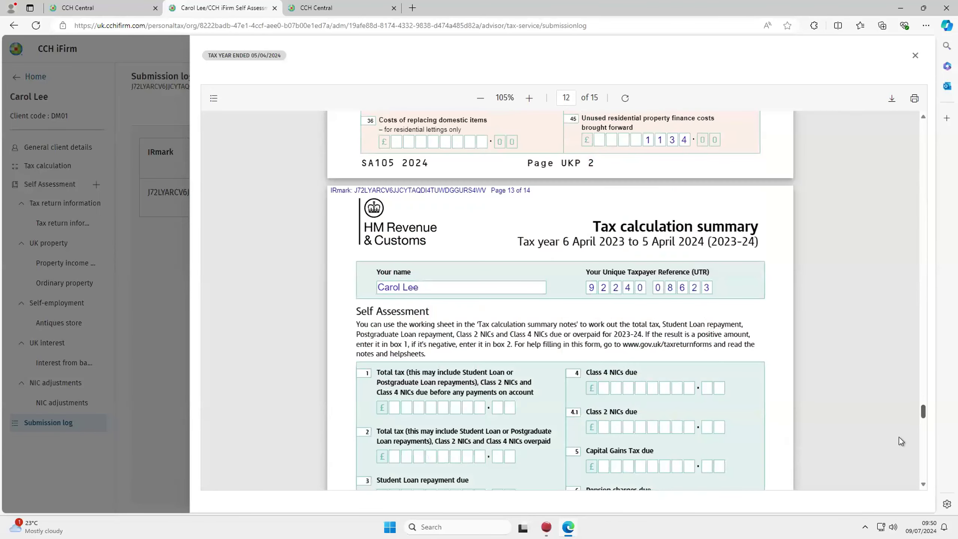
scroll(885, 412, down, 15)
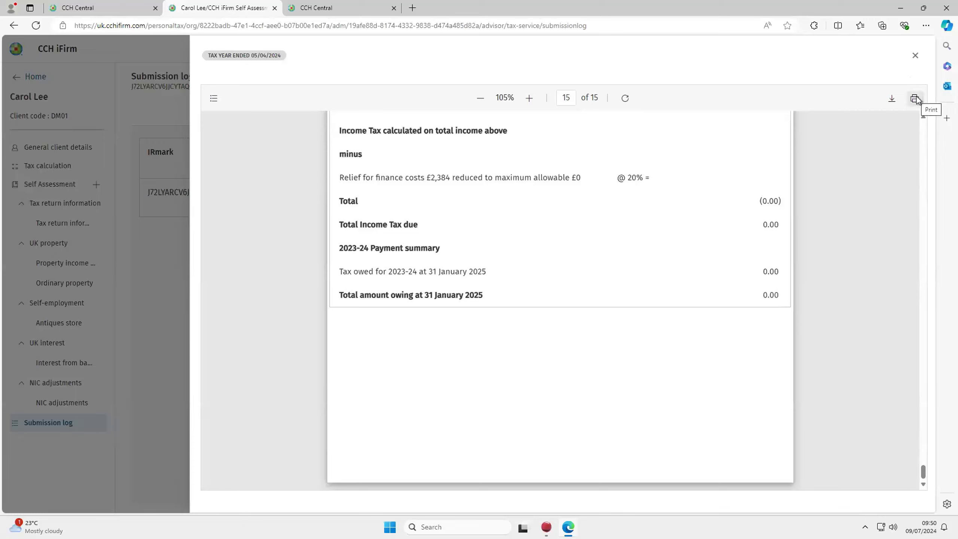
- Complete the client's Return To Client for Authorisation milestone in CCH Central, and close the client documents preview back in CCH iFirm
click(898, 8)
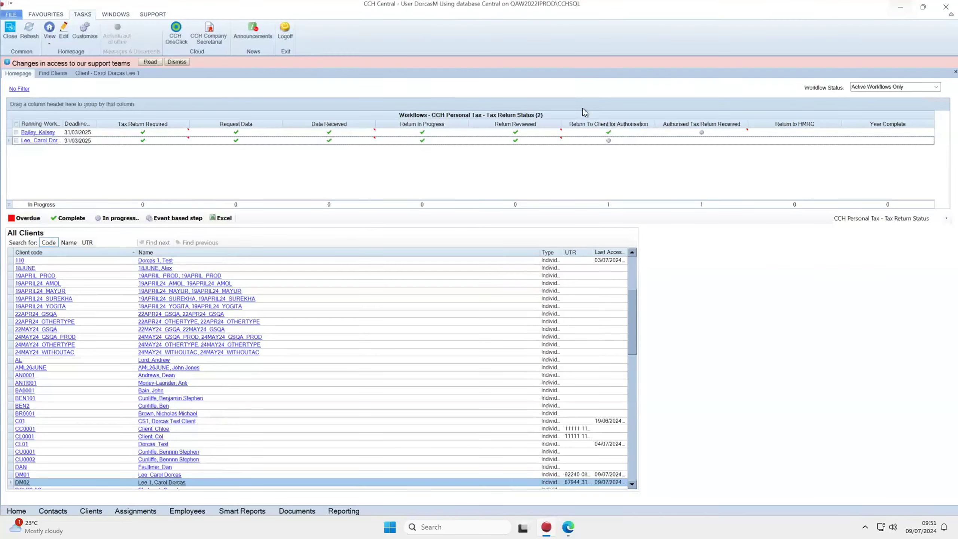
right_click(606, 145)
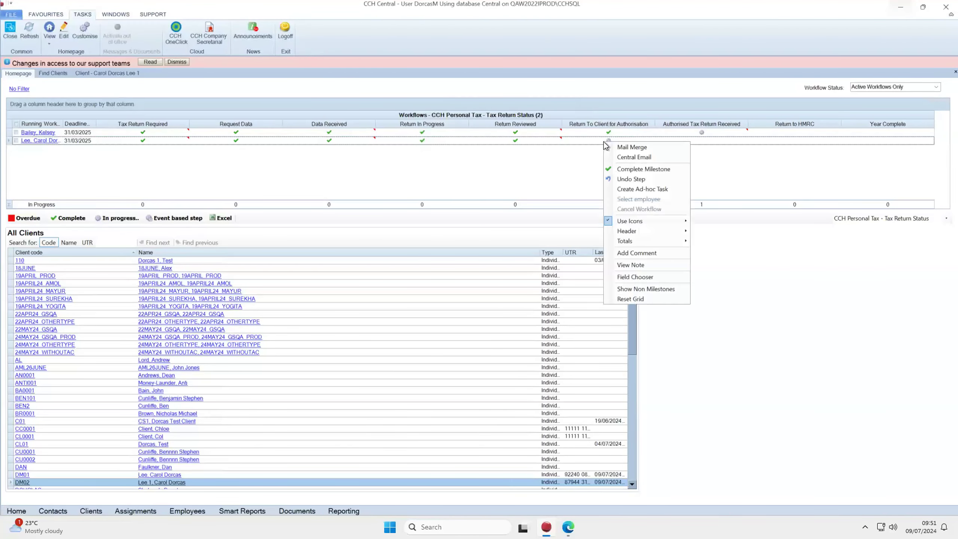
click(624, 170)
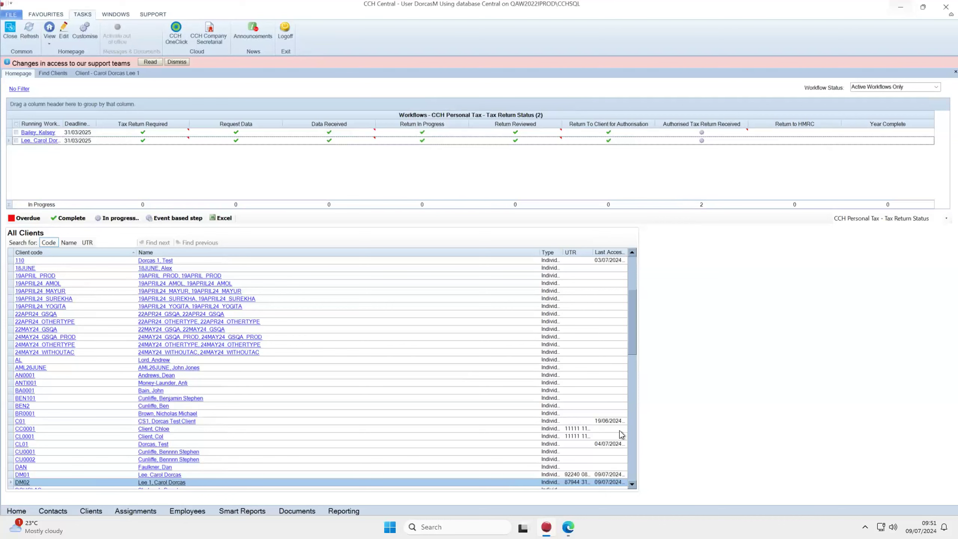
click(569, 528)
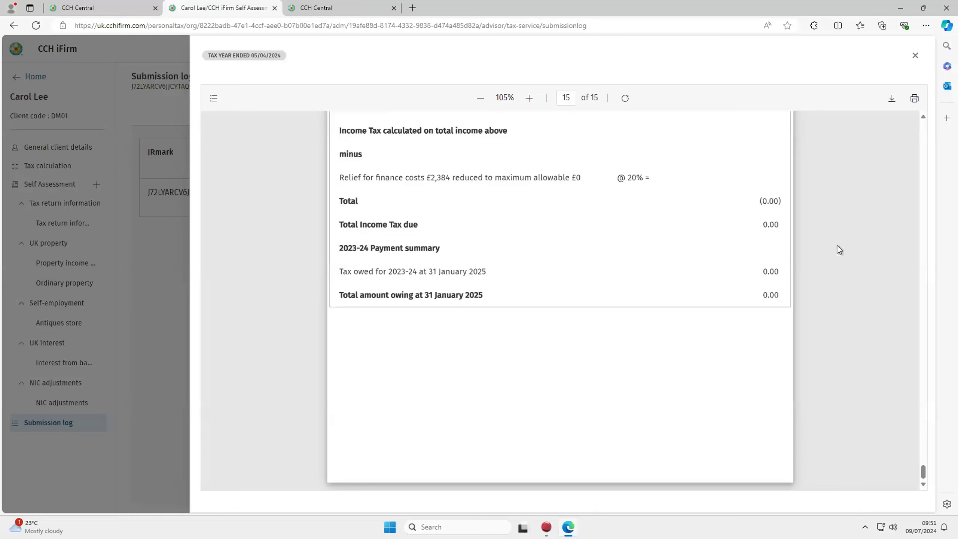
click(916, 58)
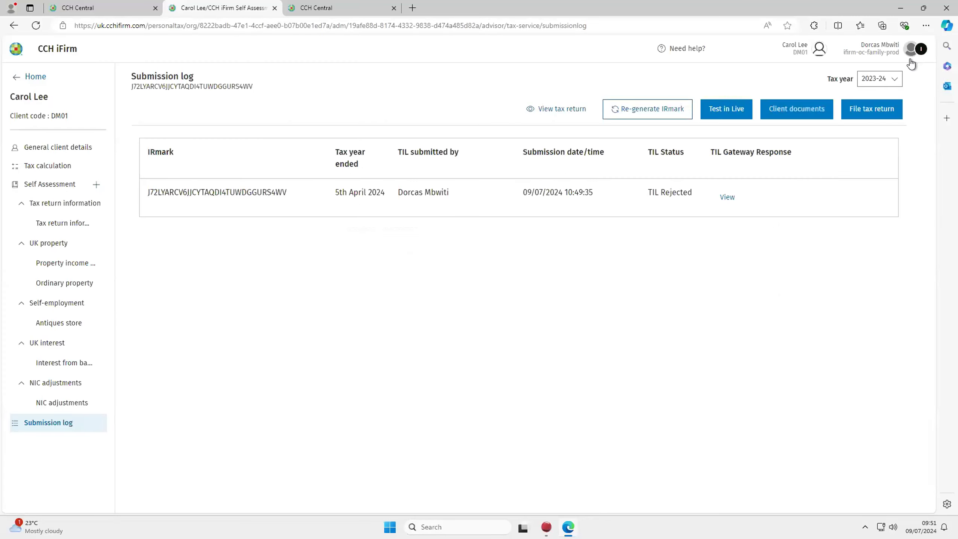